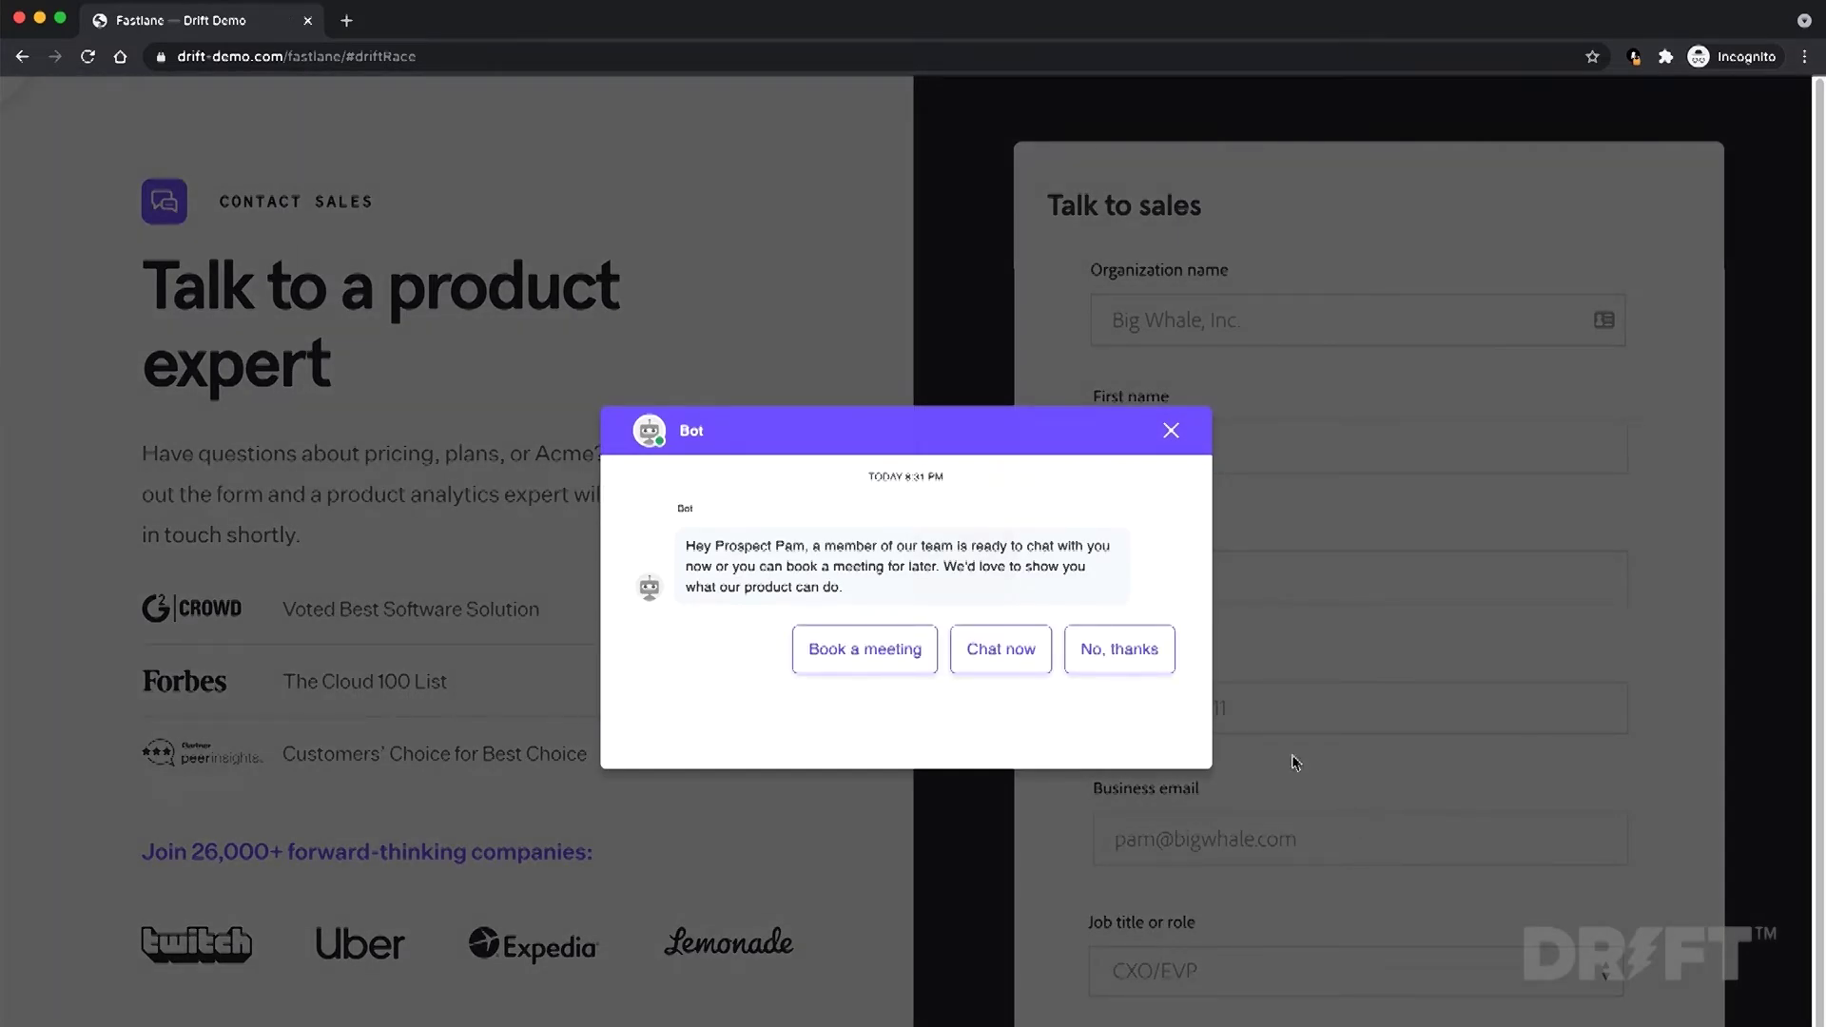
Step: Start a live chat from the demo page bot's 'Chat now' prompt
left_click(1001, 650)
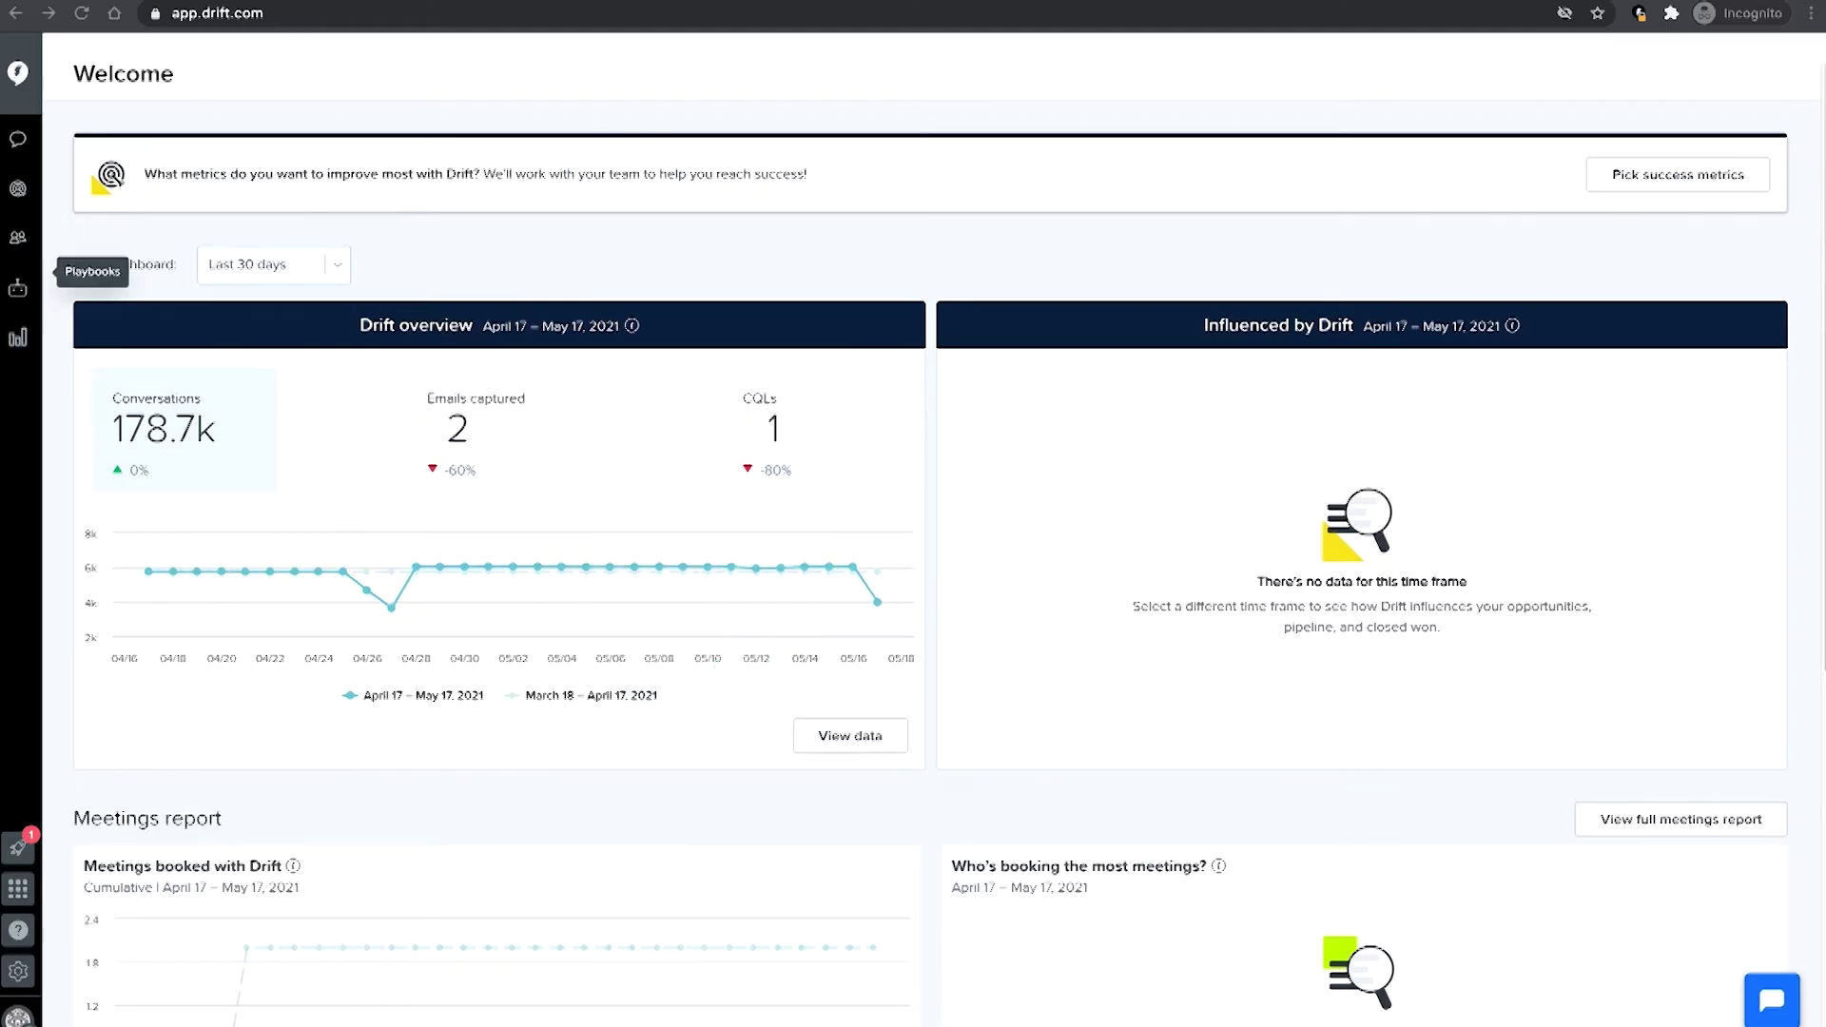
Step: Create a new Fastlane playbook named 'North America' and continue to the form URL step
left_click(17, 288)
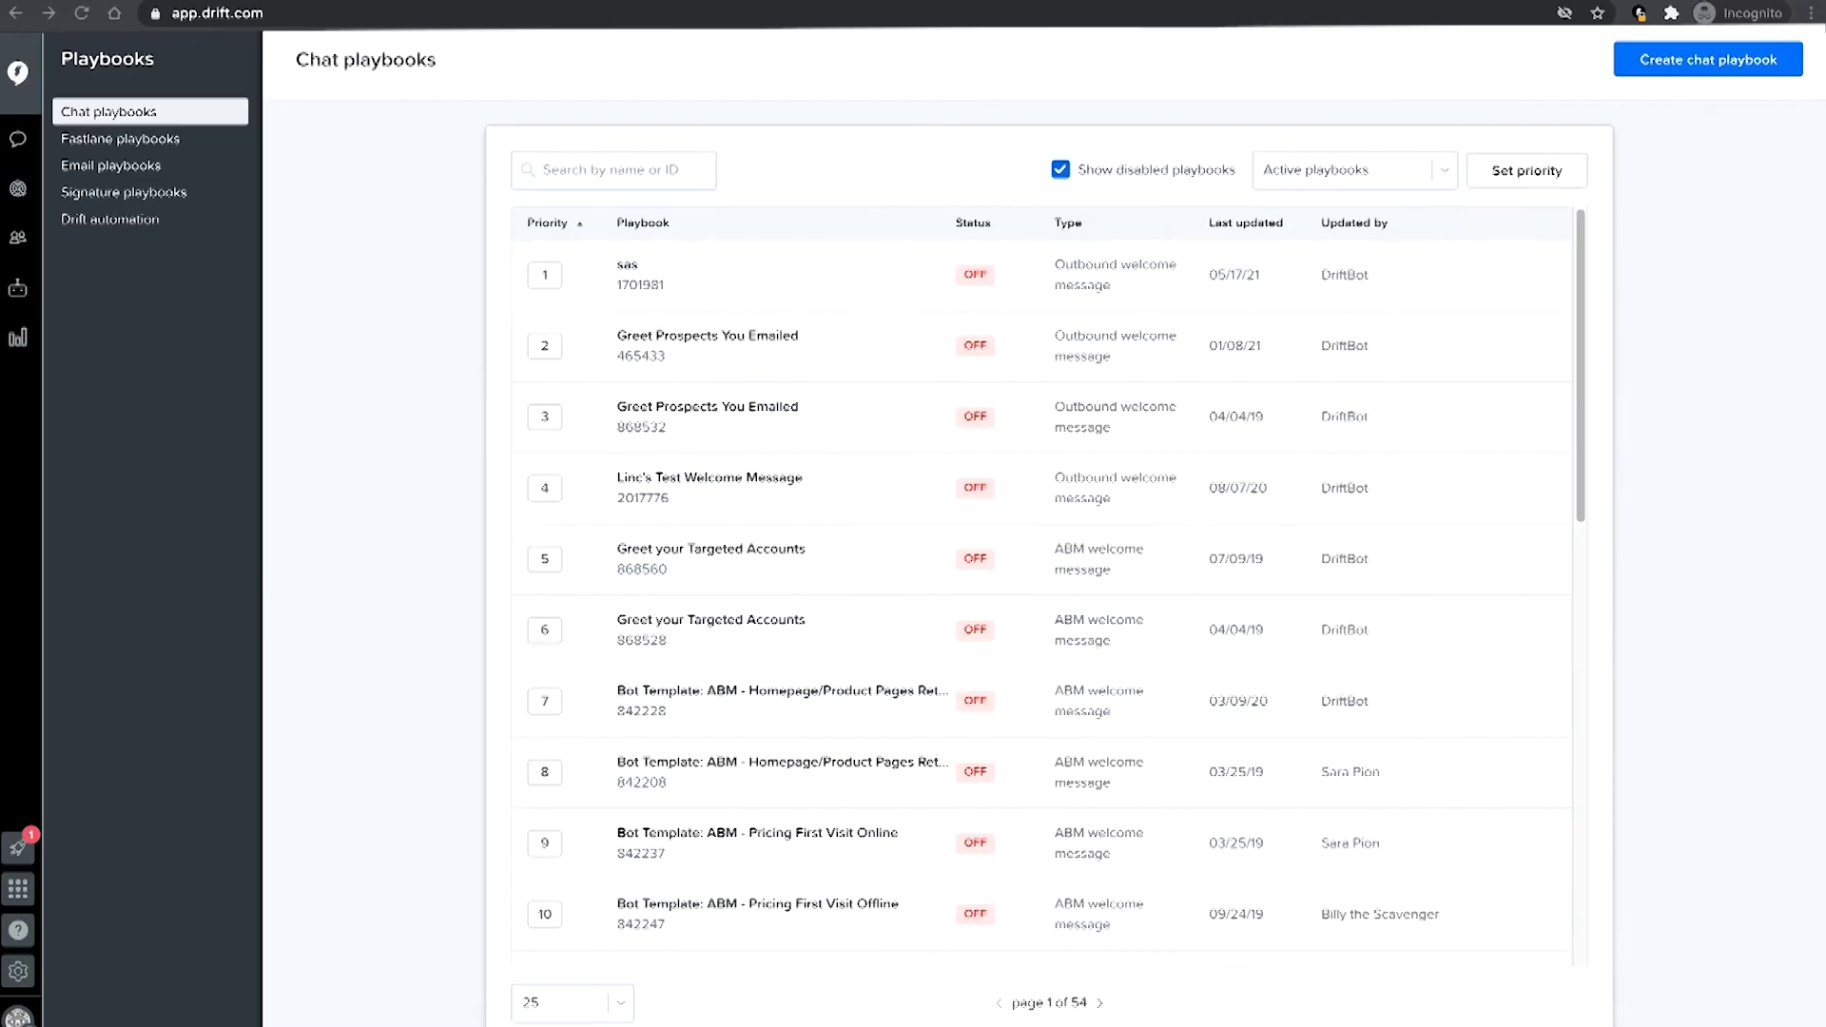
left_click(119, 141)
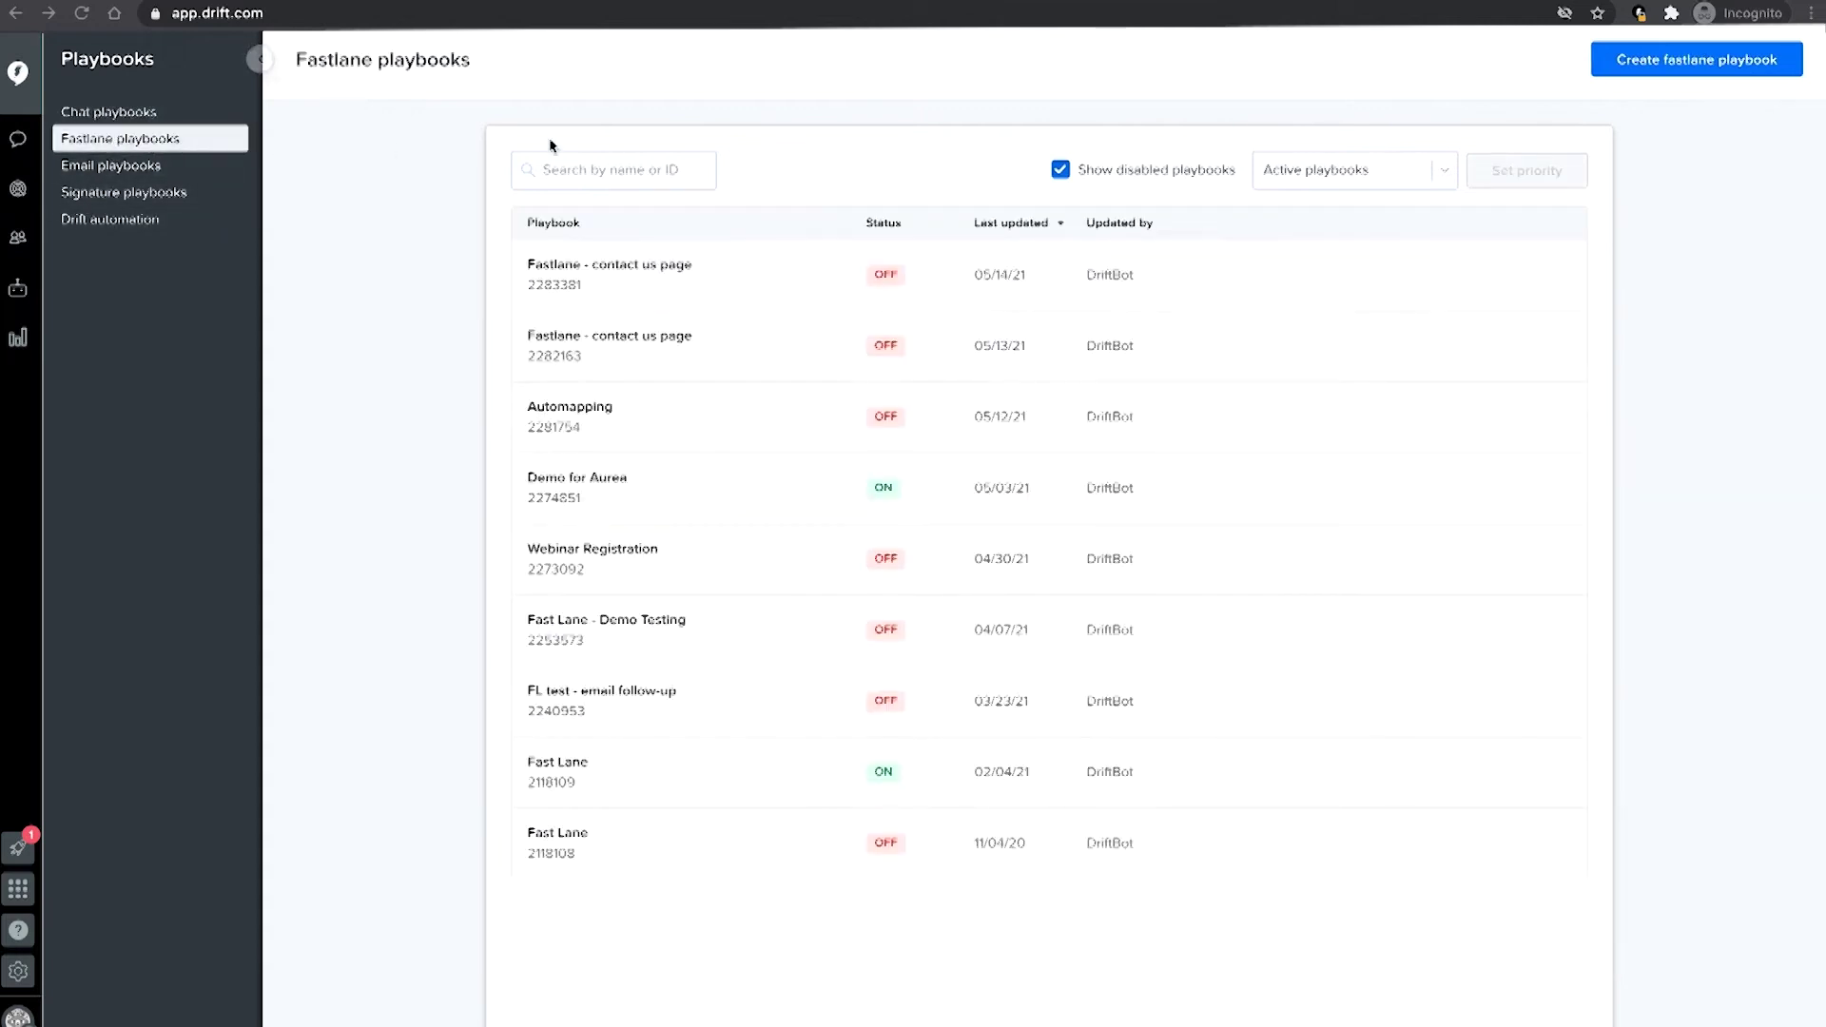
left_click(1662, 60)
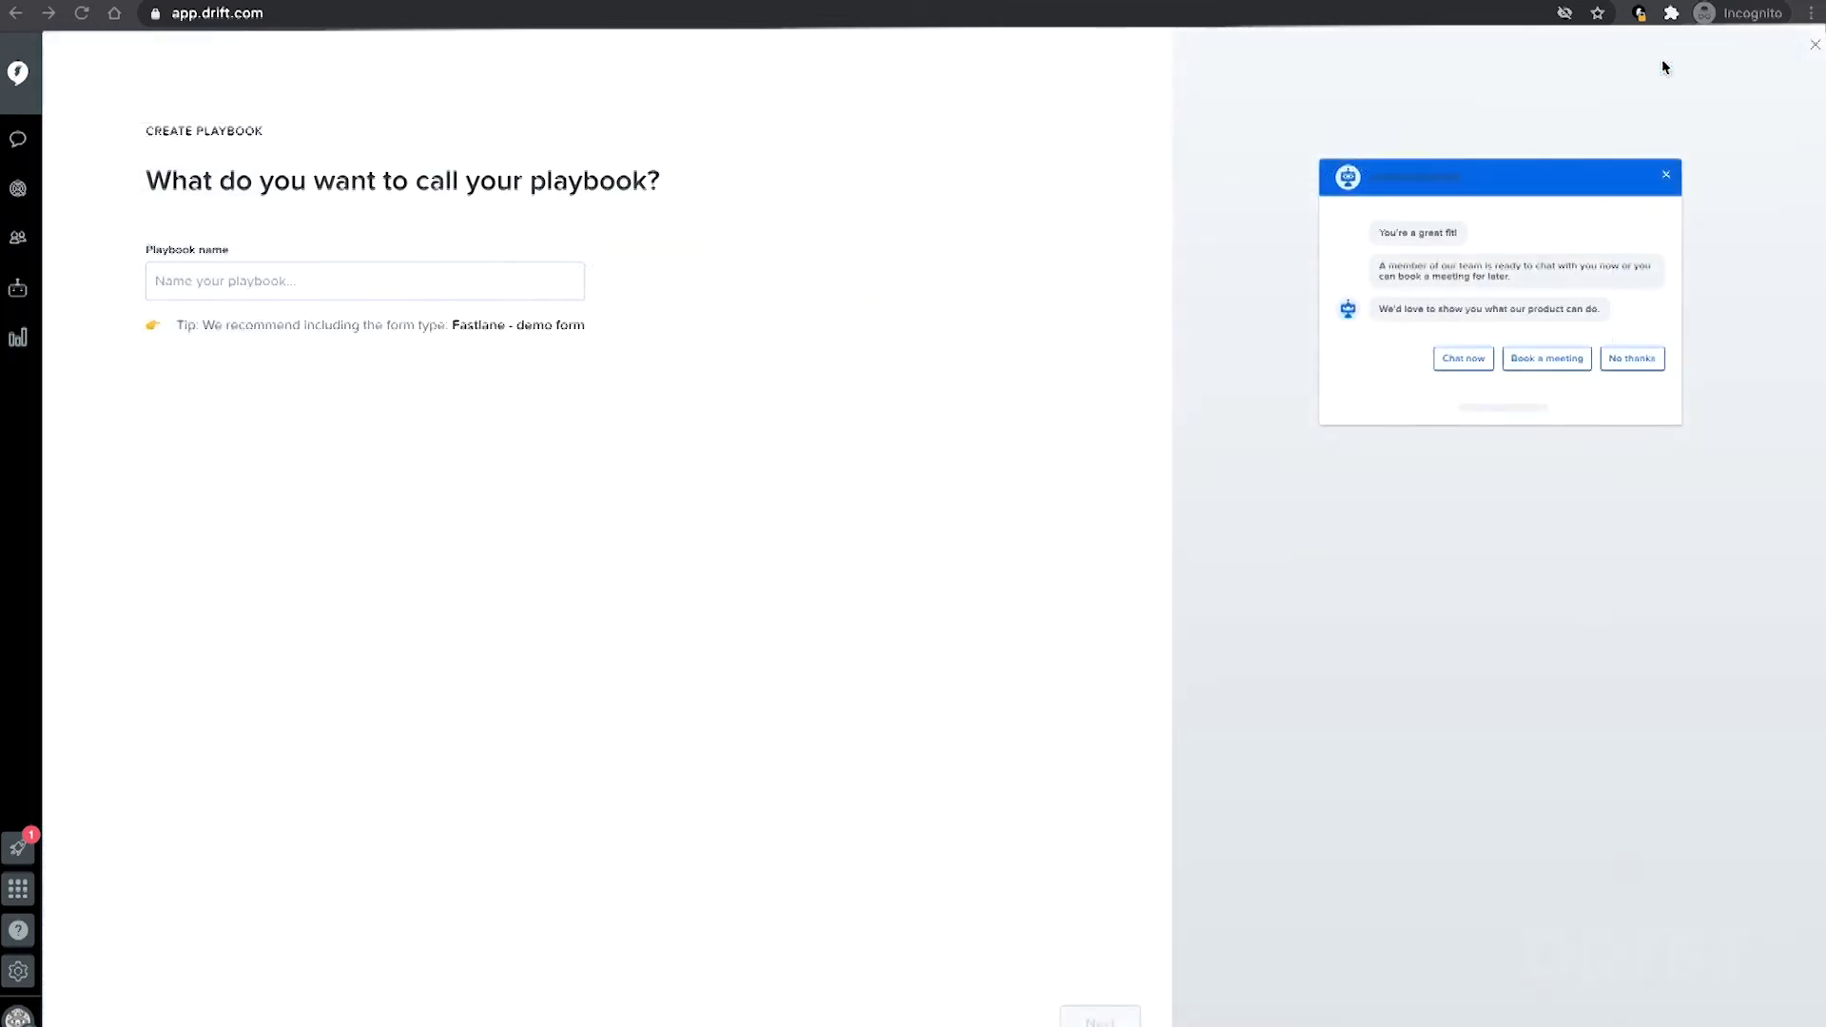
left_click(514, 279)
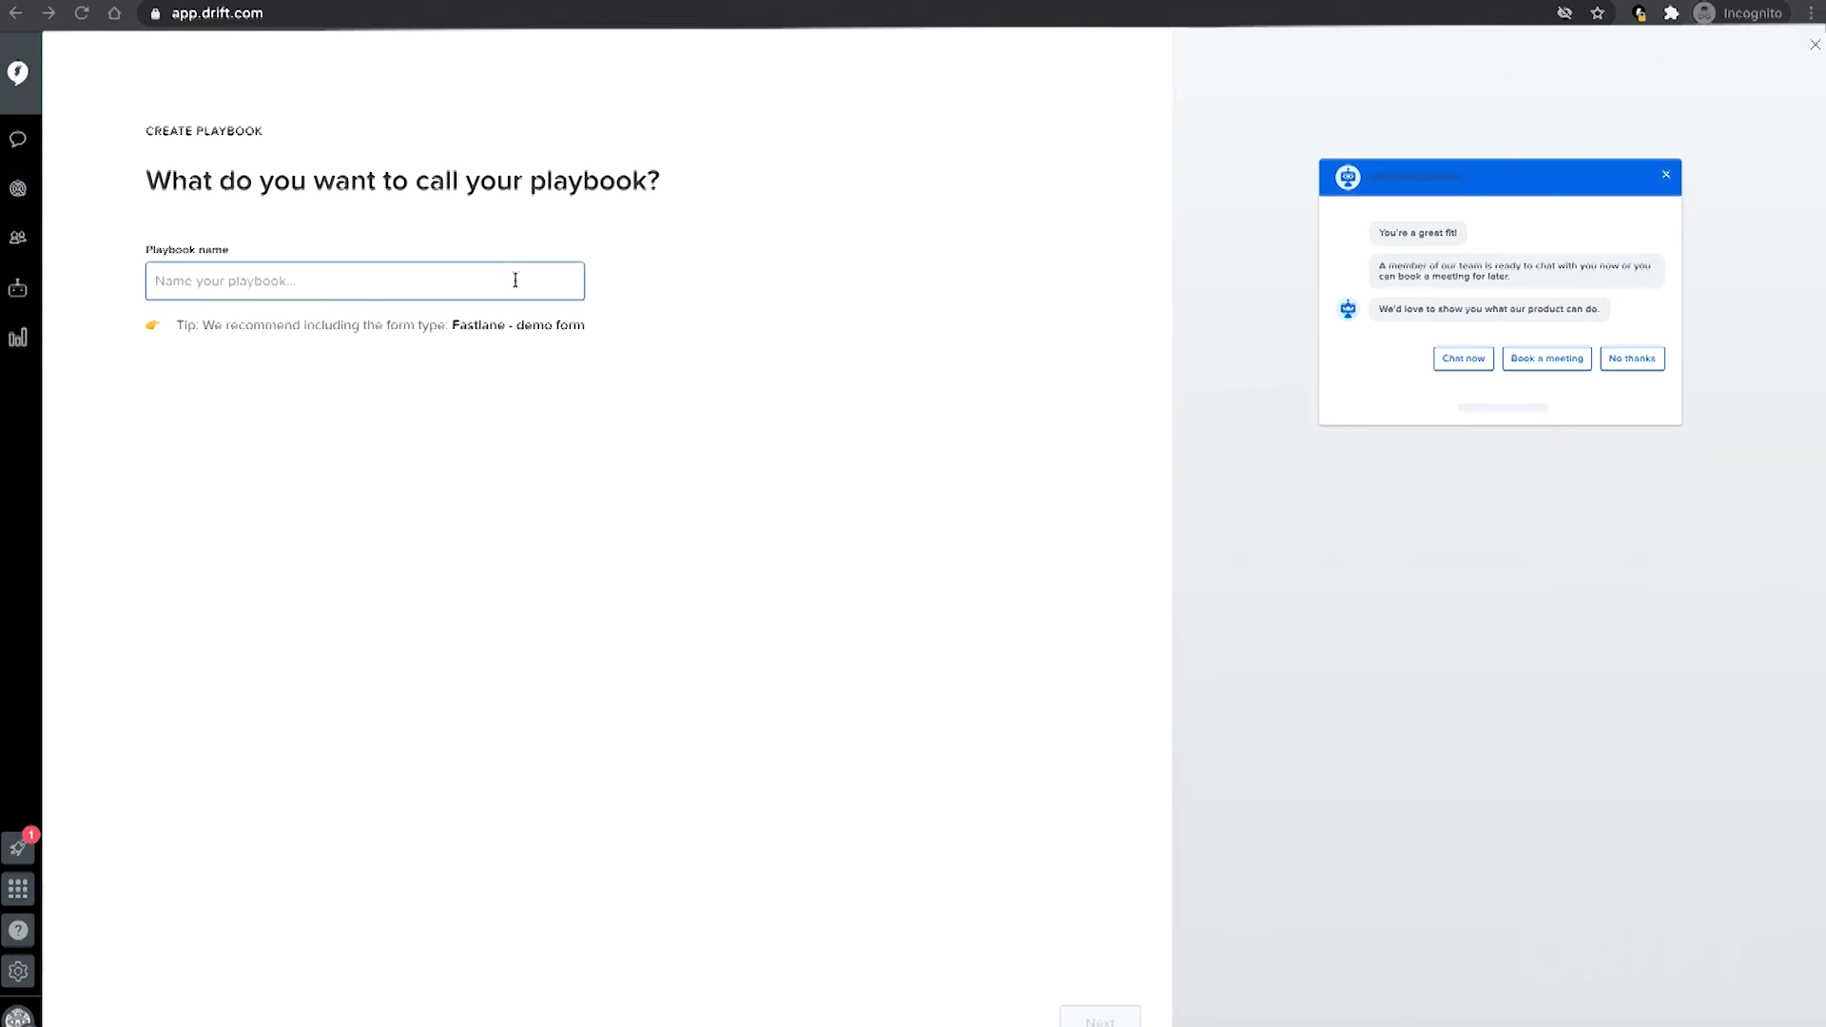
type("North America Contact Us")
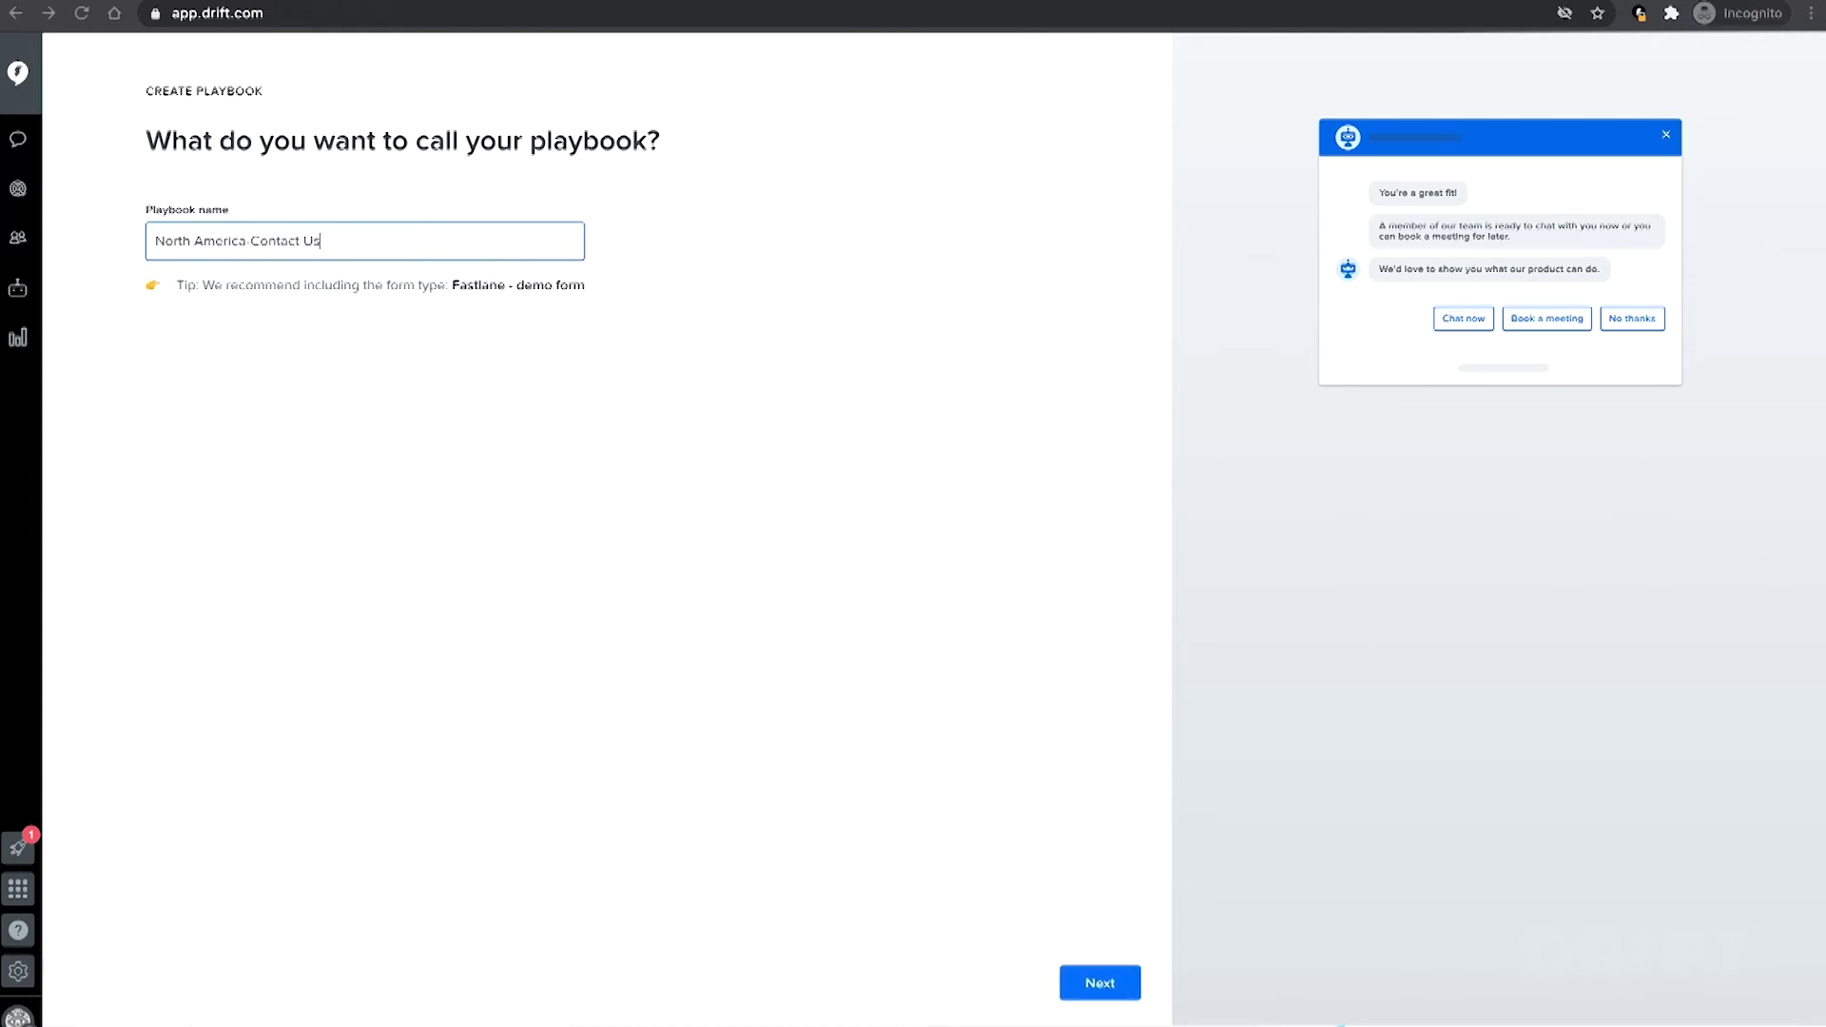
left_click(1094, 980)
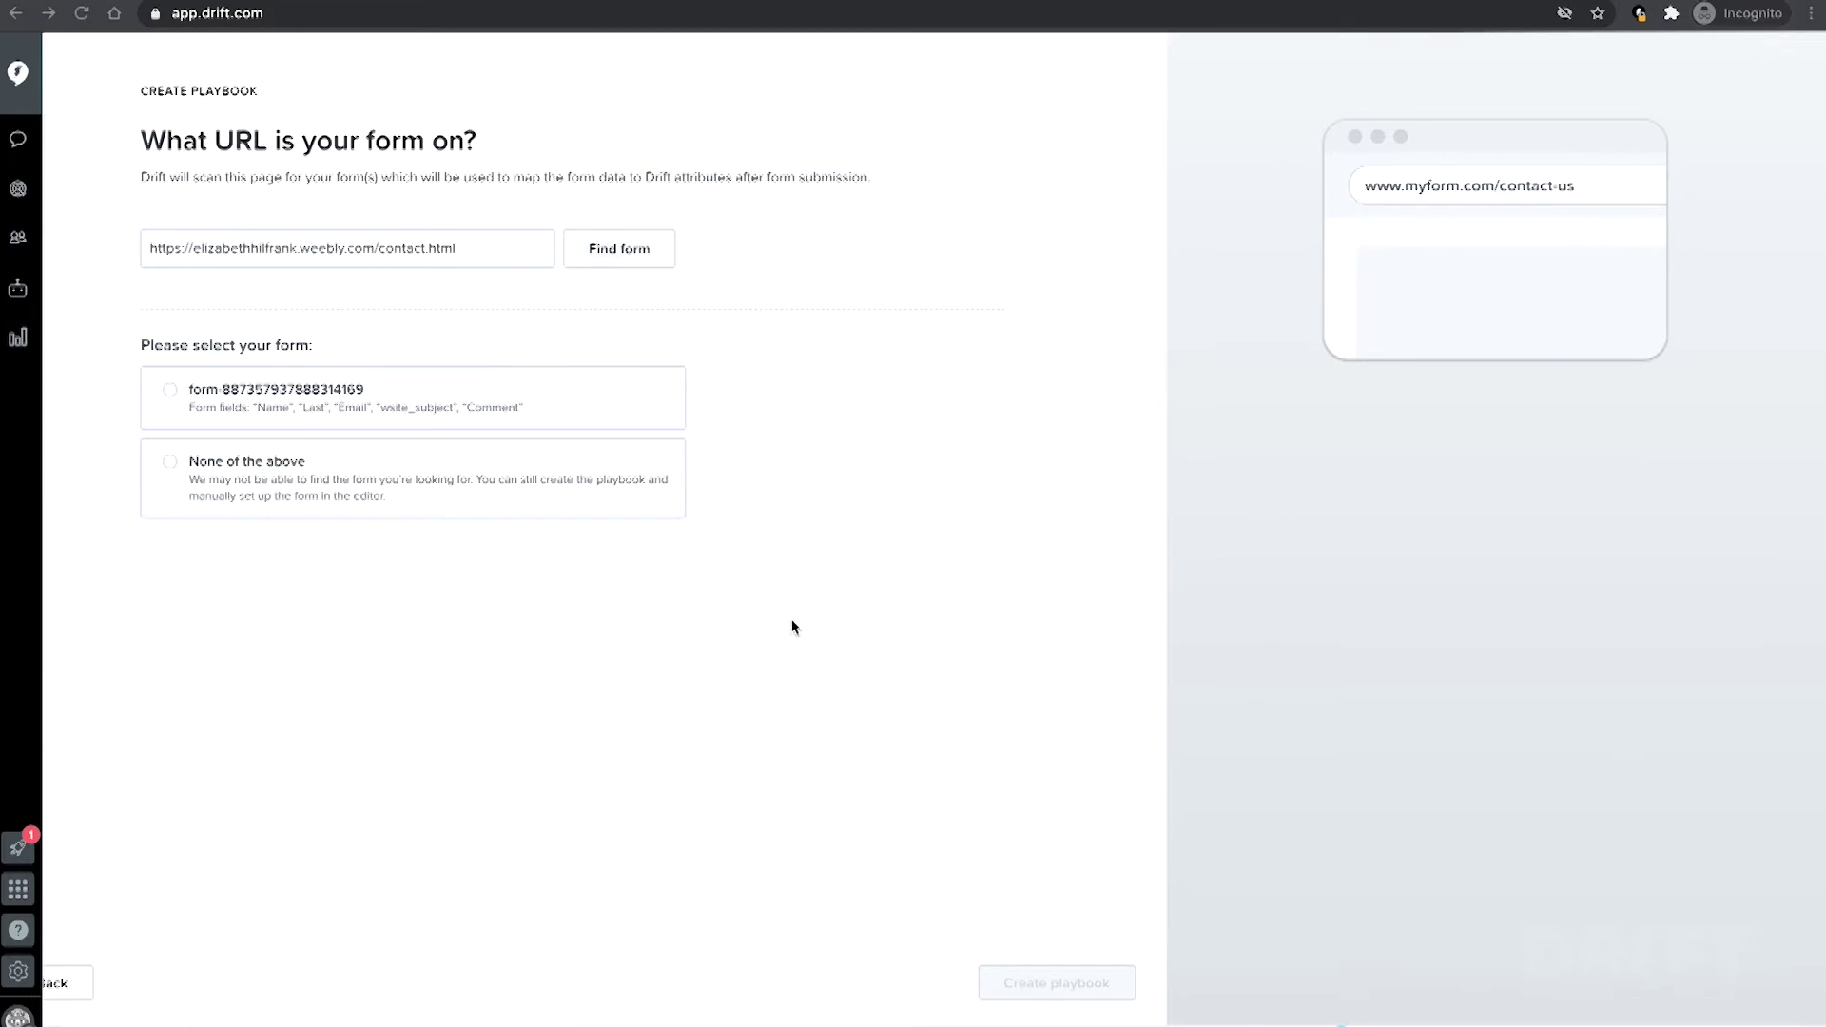
Step: Scan the contact page for forms, select the detected form, and create the playbook
left_click(633, 255)
left_click(167, 400)
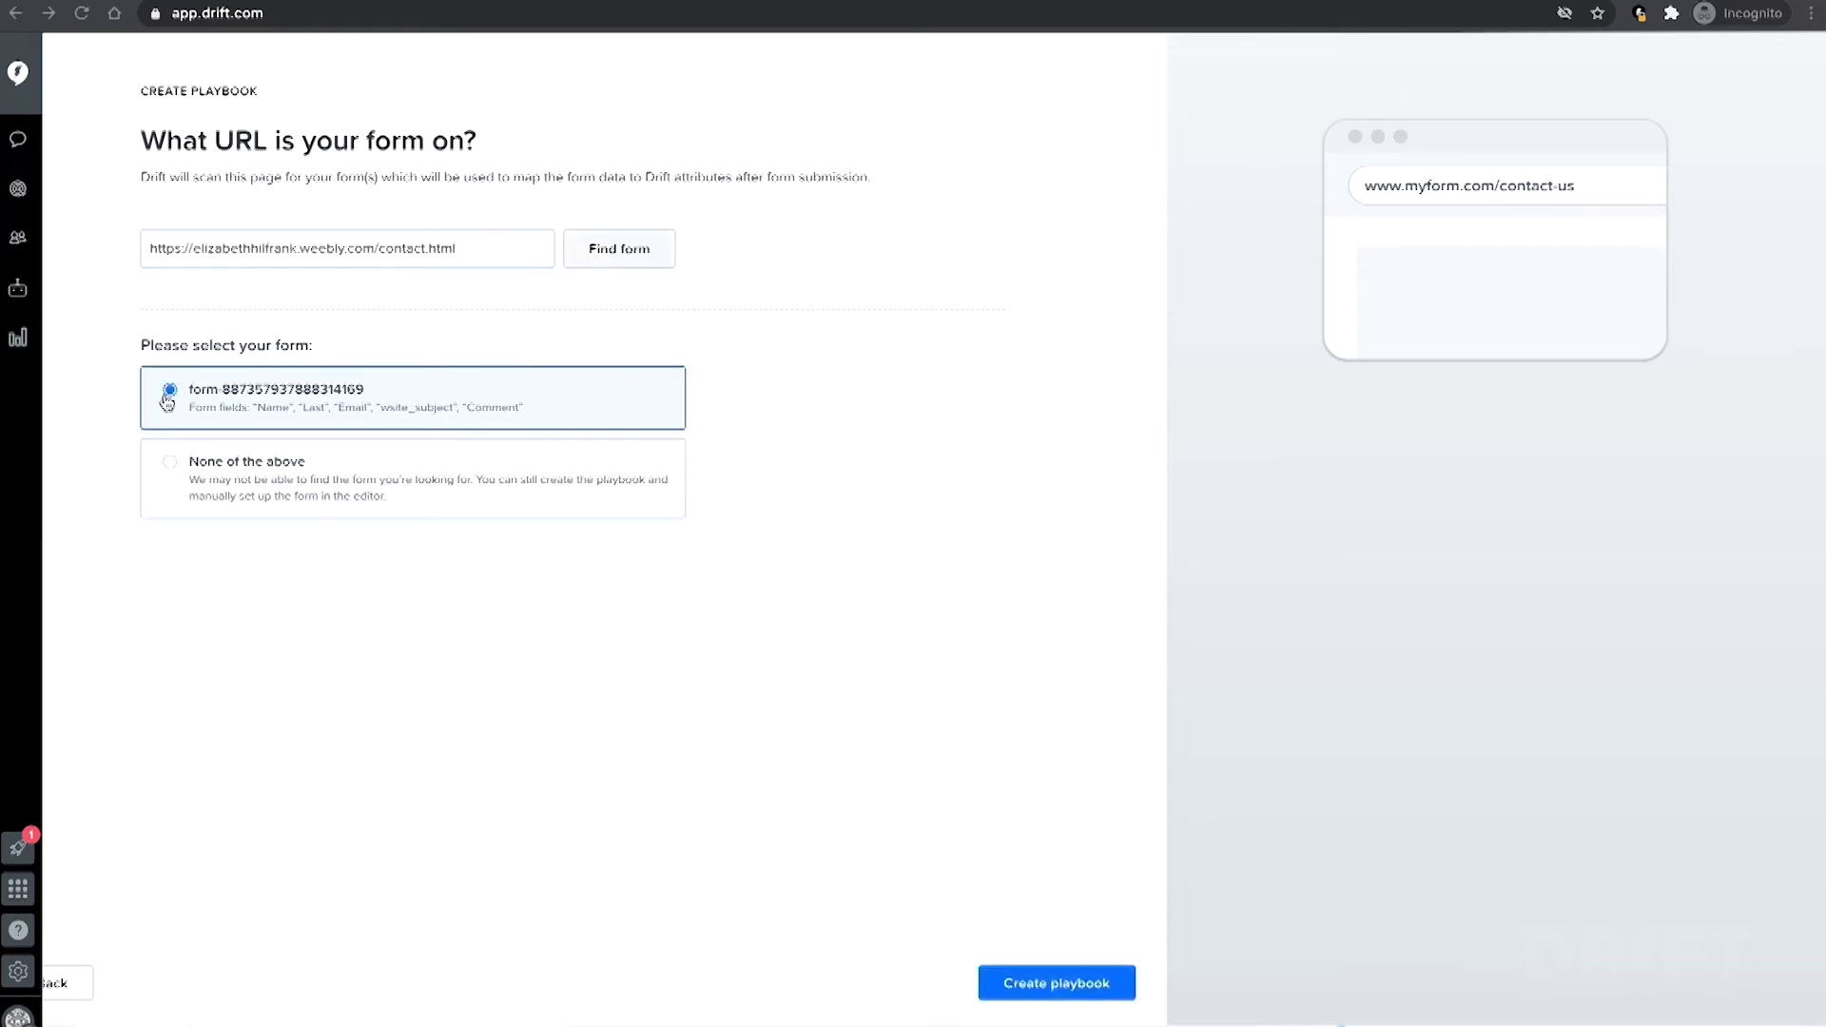
left_click(1002, 993)
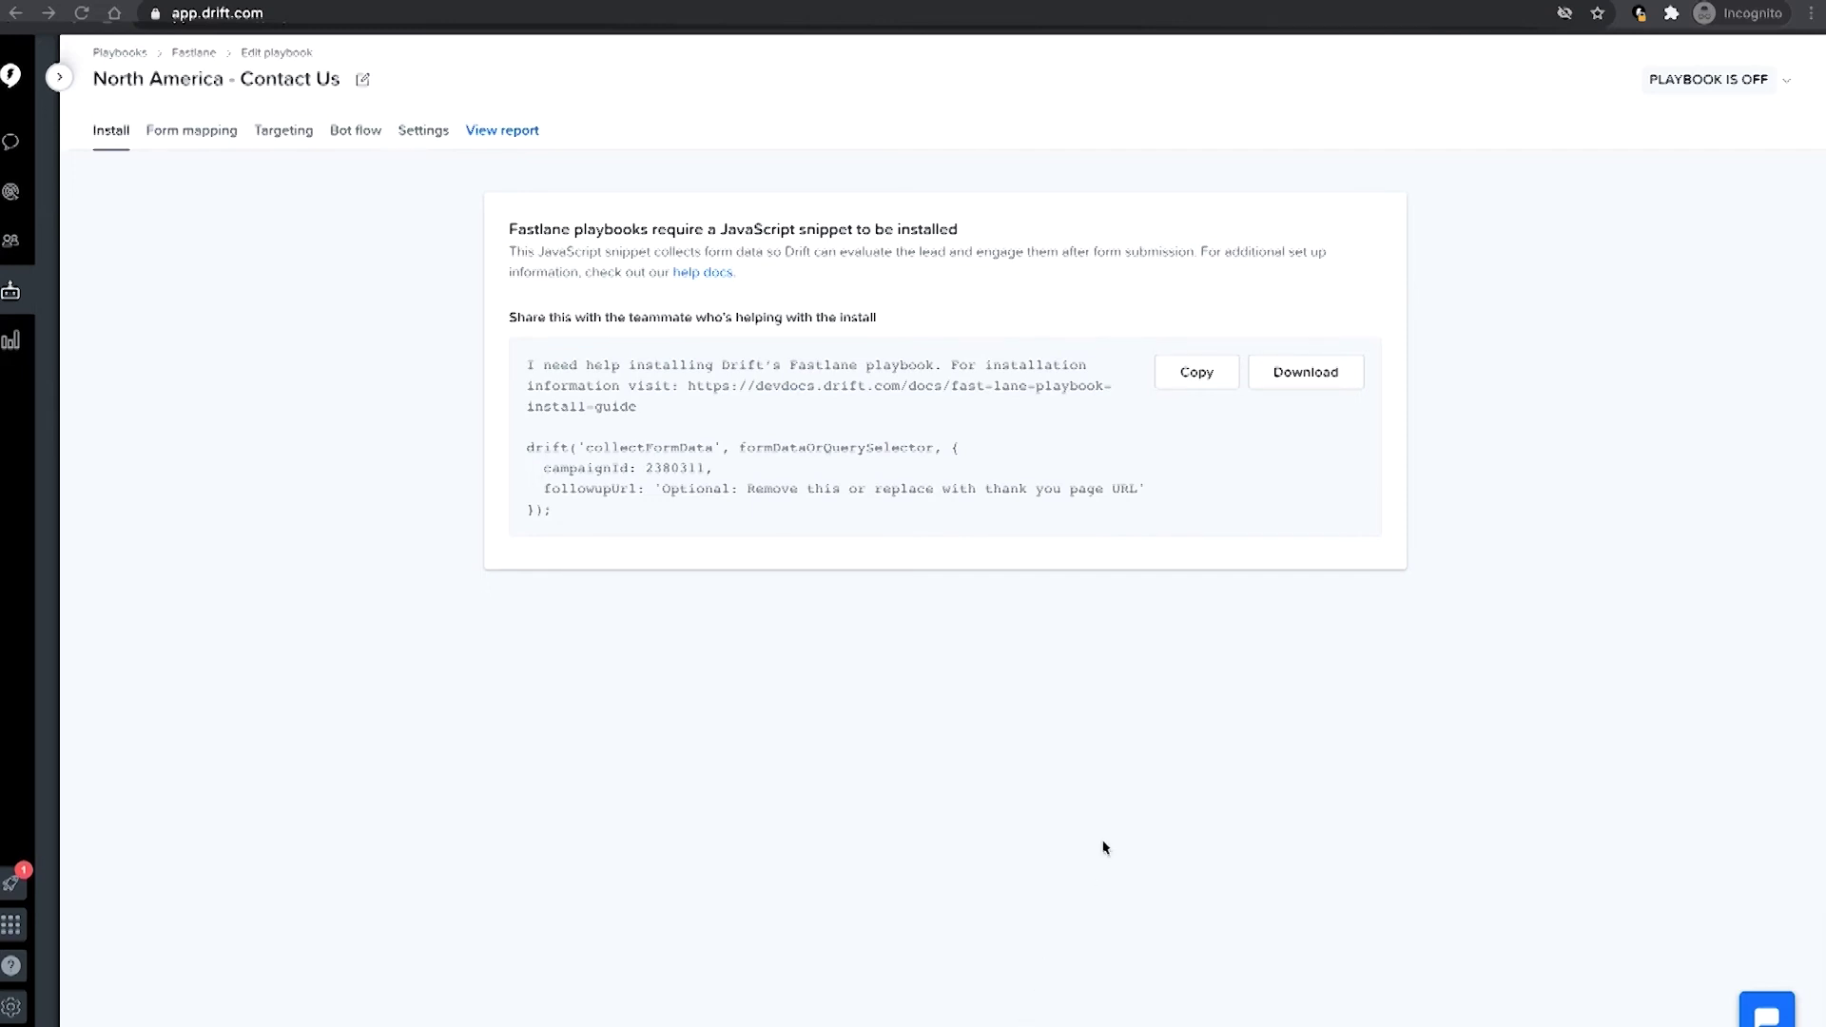
Step: Copy the playbook's JavaScript install snippet
left_click(1200, 373)
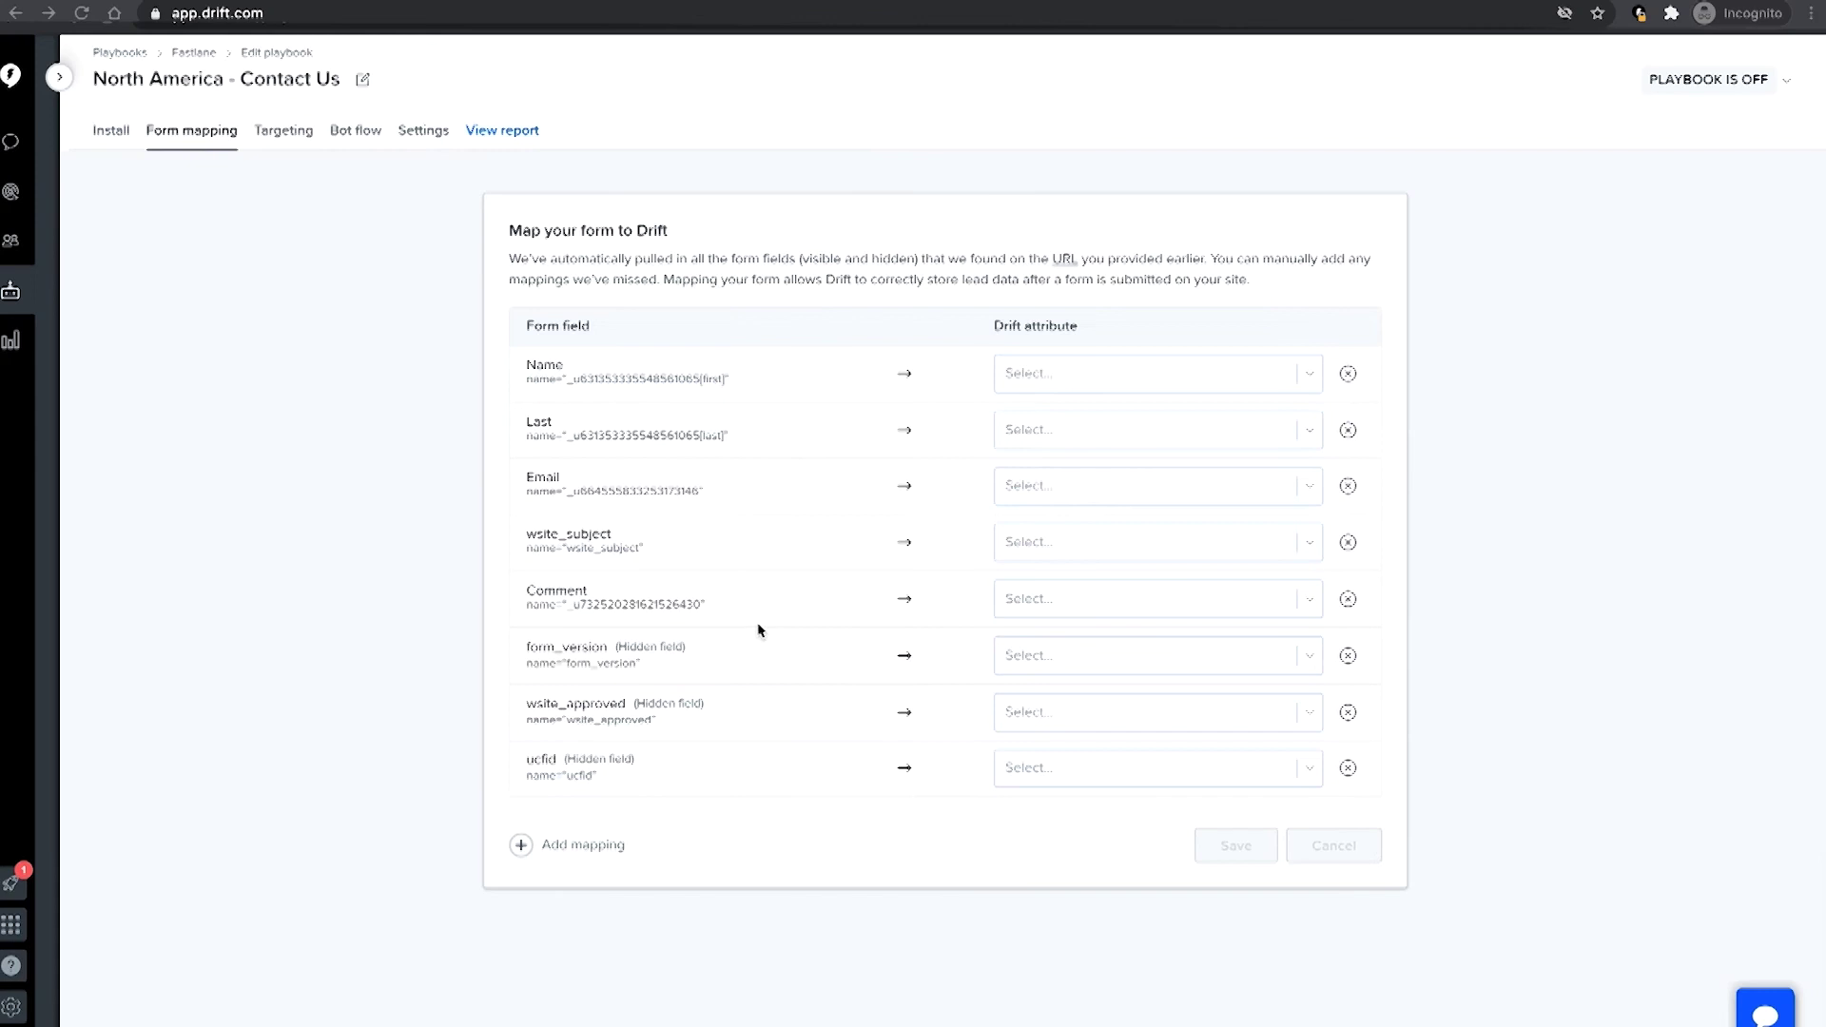
Step: Check the Comment field's attribute choices, then limit the playbook to matching visitors only
left_click(1051, 599)
left_click(795, 356)
left_click(284, 140)
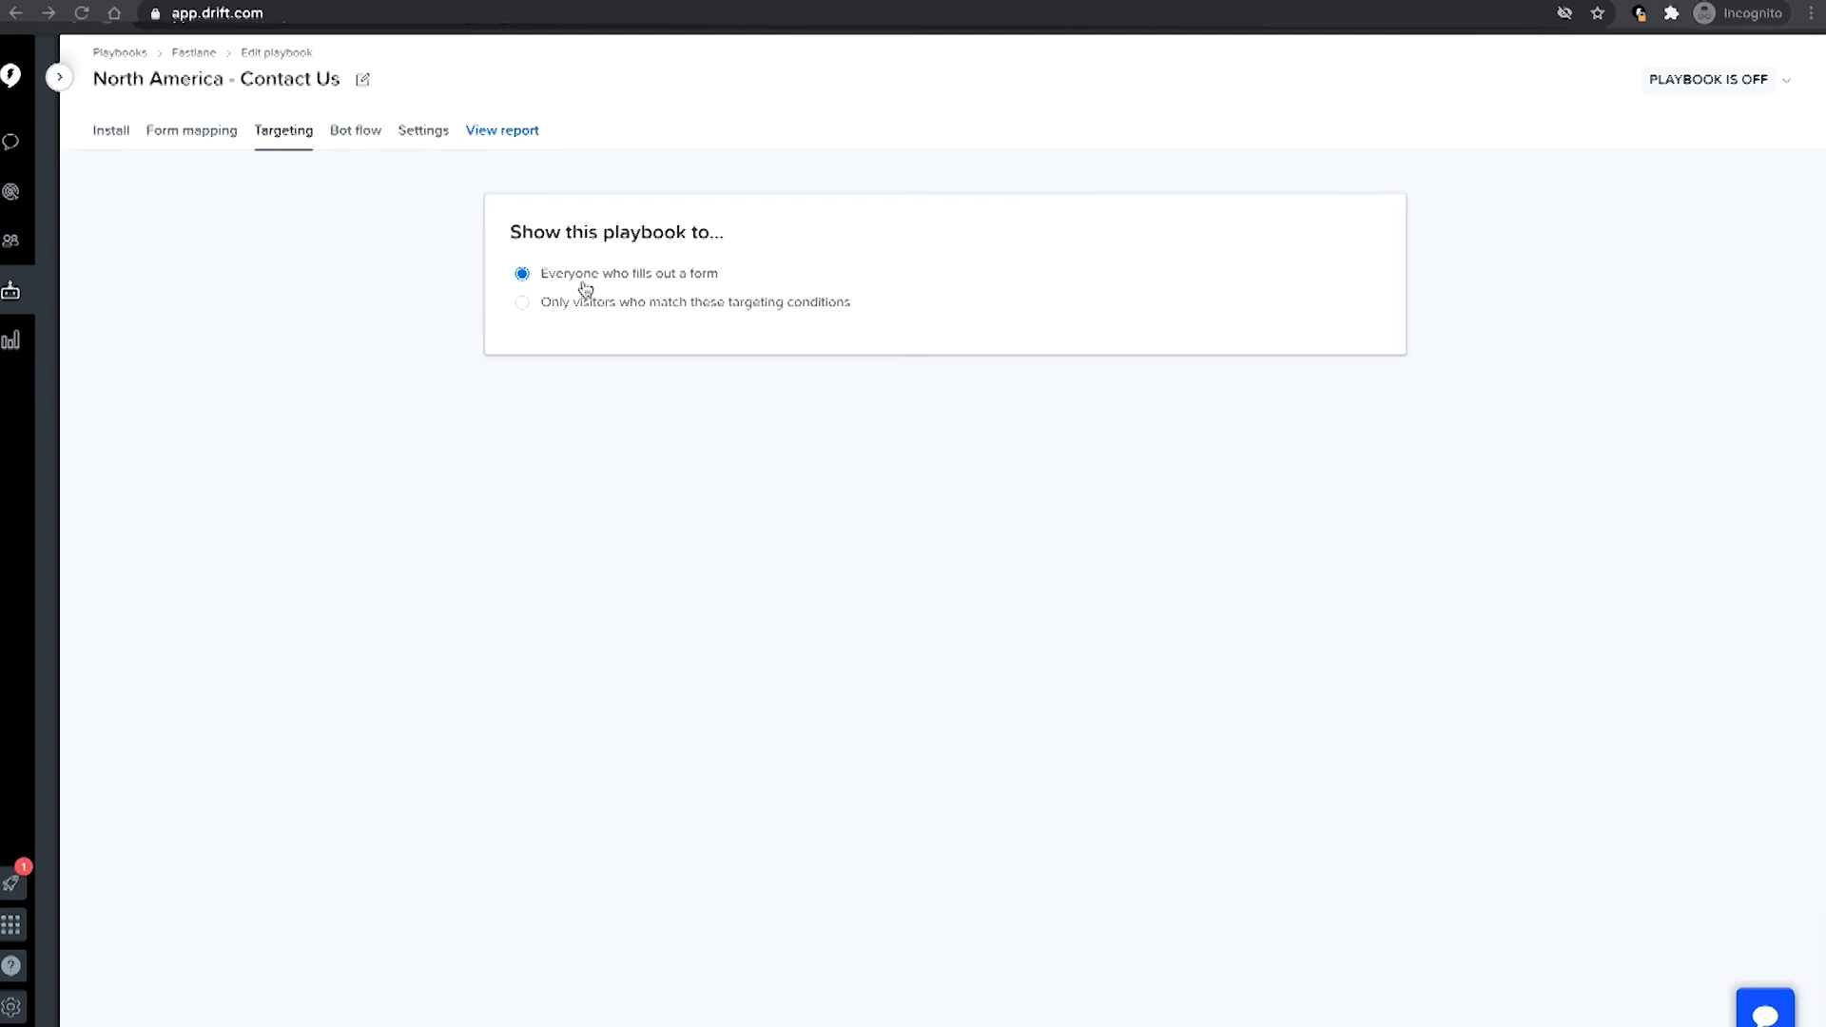
left_click(523, 303)
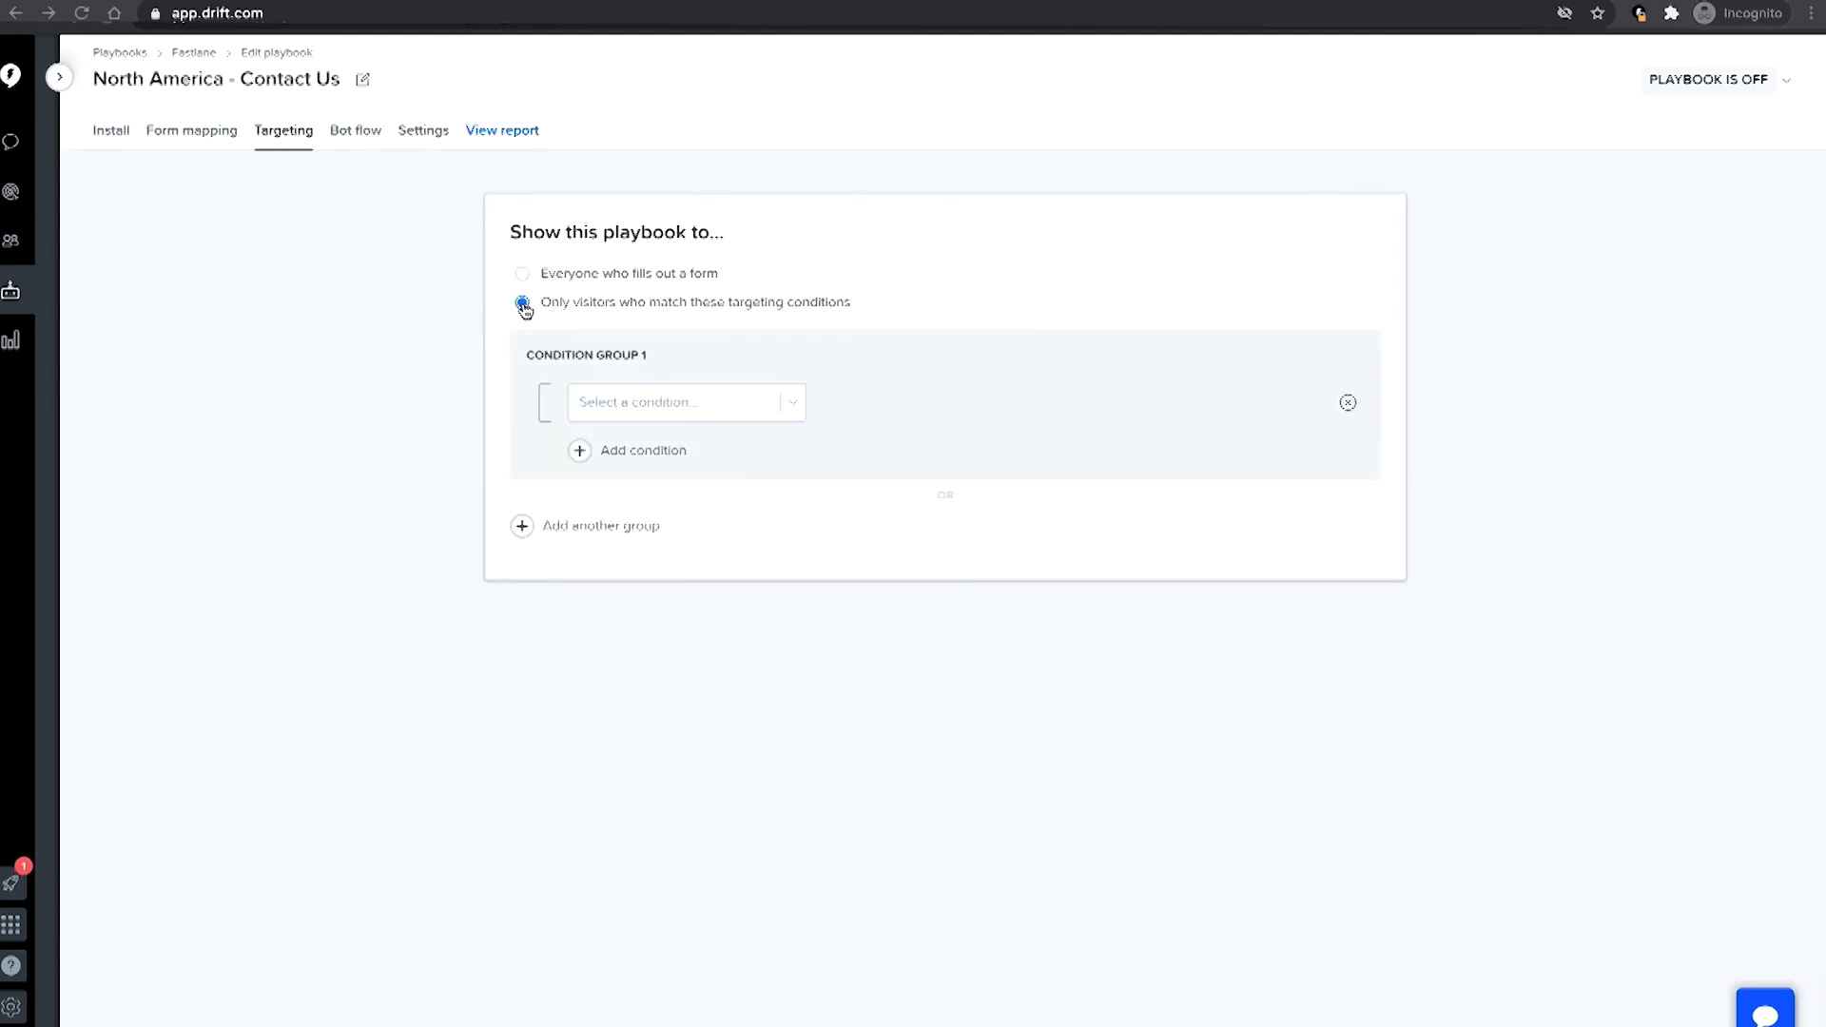
Step: Add the targeting condition Targeted Account is True
left_click(647, 403)
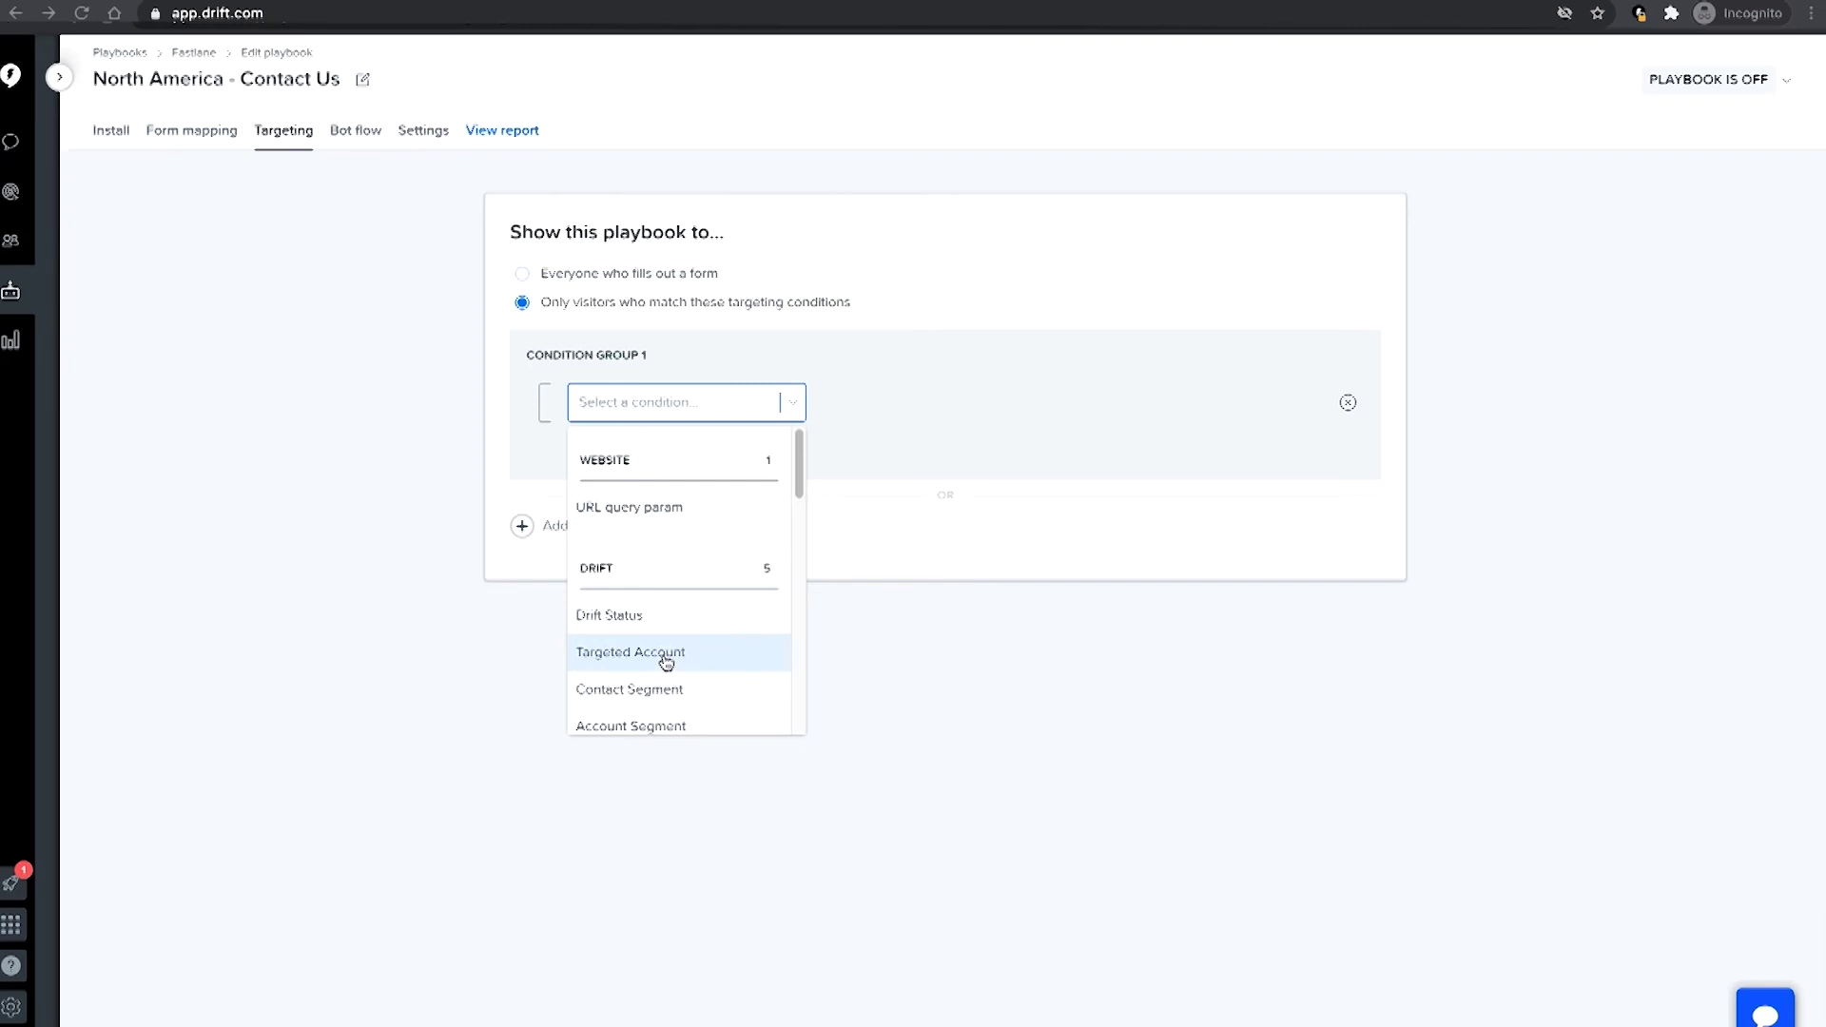
scroll(666, 656, "down", 6)
scroll(665, 658, "up", 4)
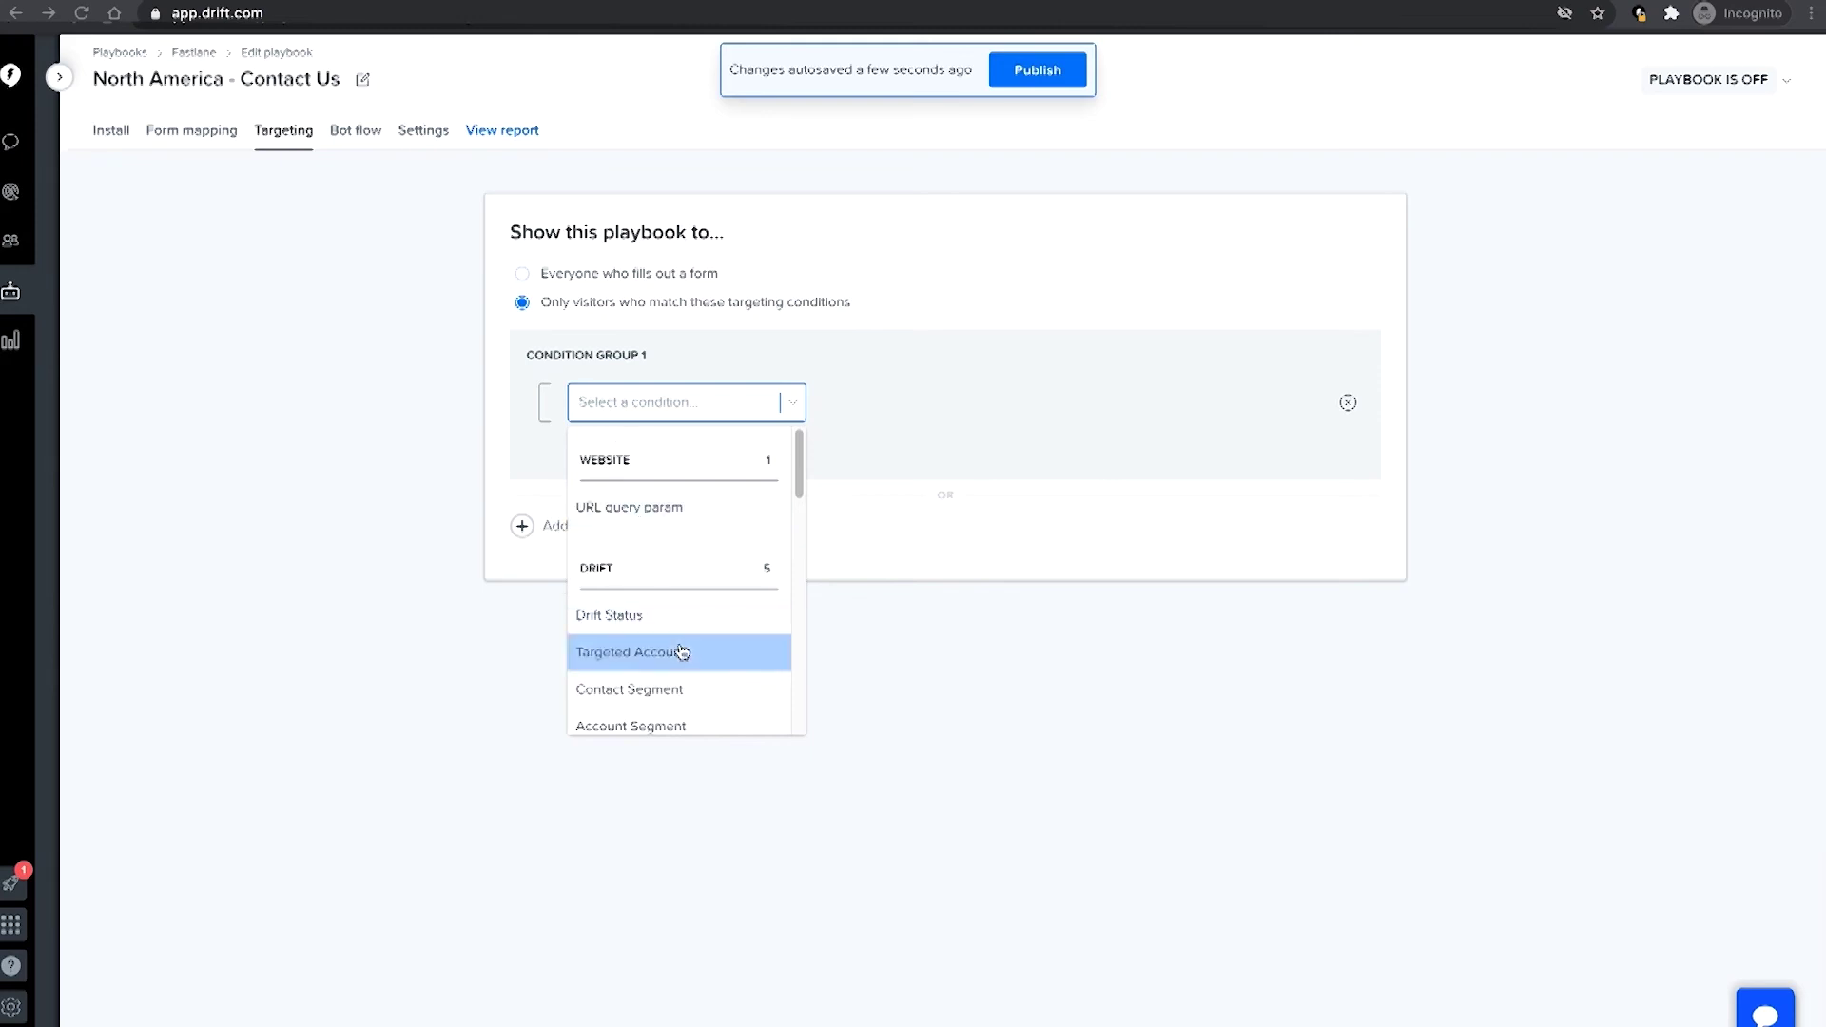
left_click(673, 650)
left_click(880, 409)
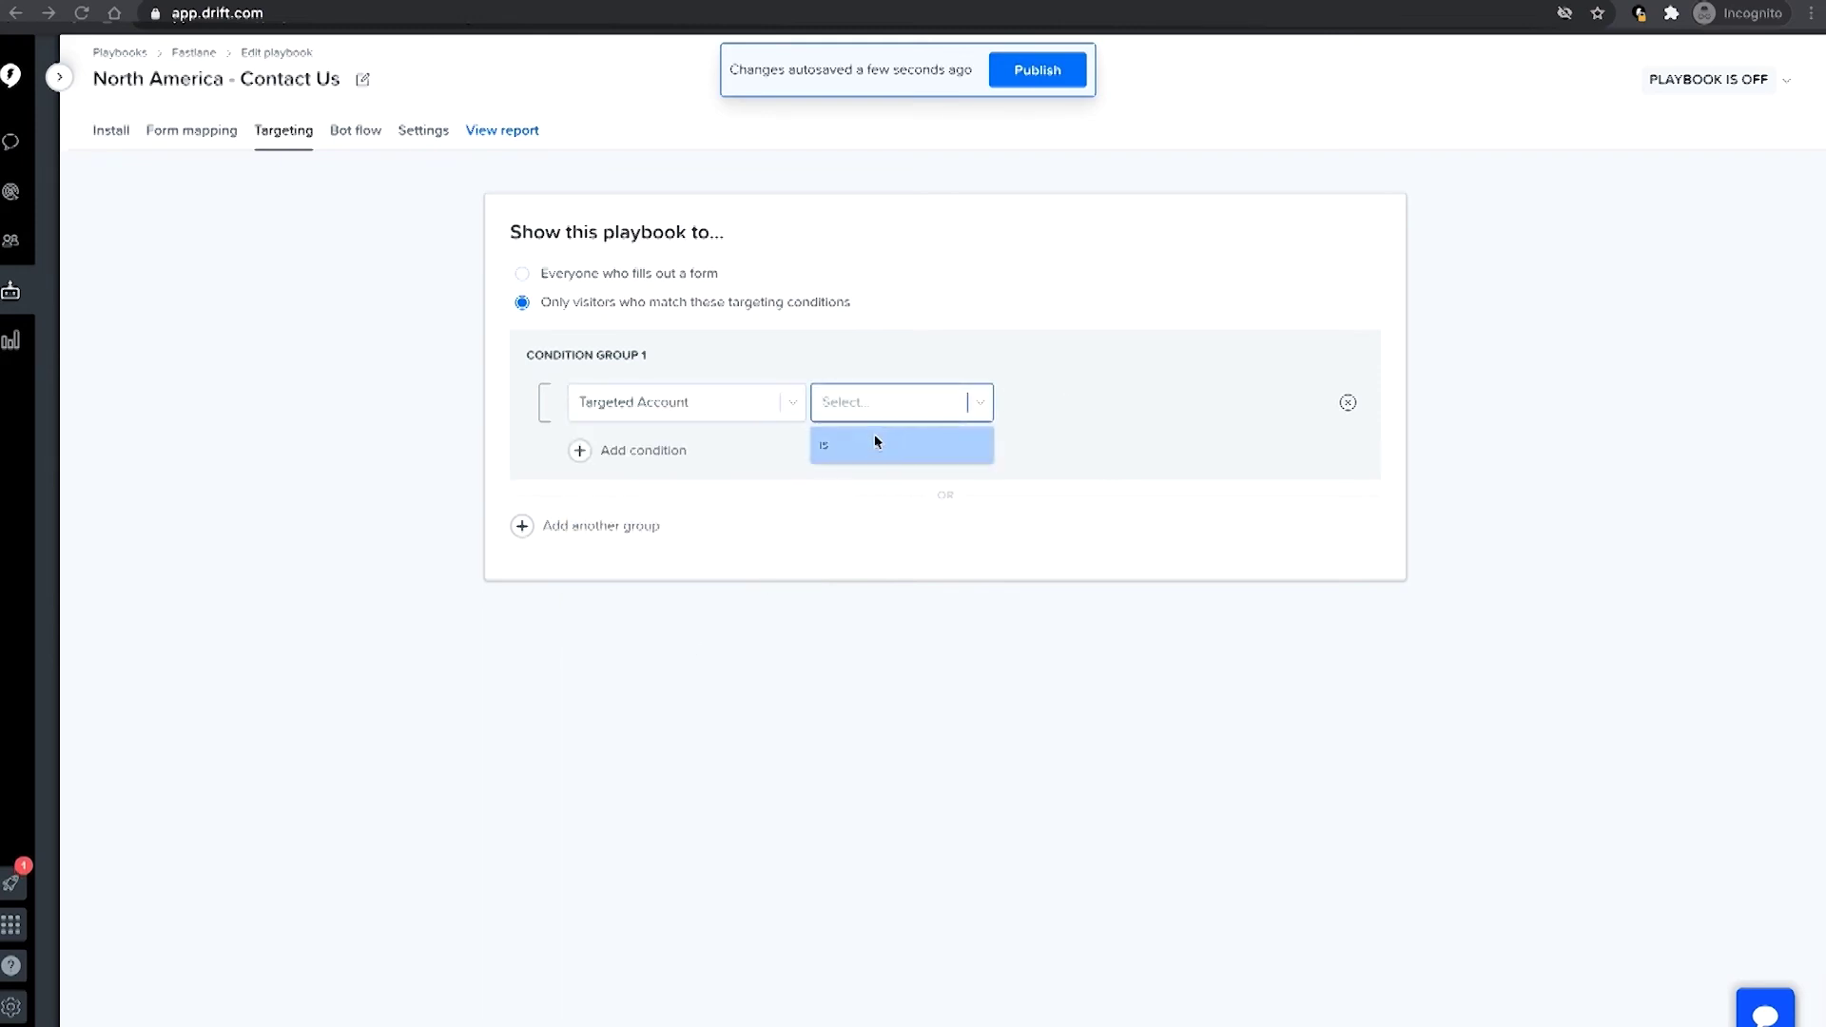
left_click(875, 445)
left_click(1024, 404)
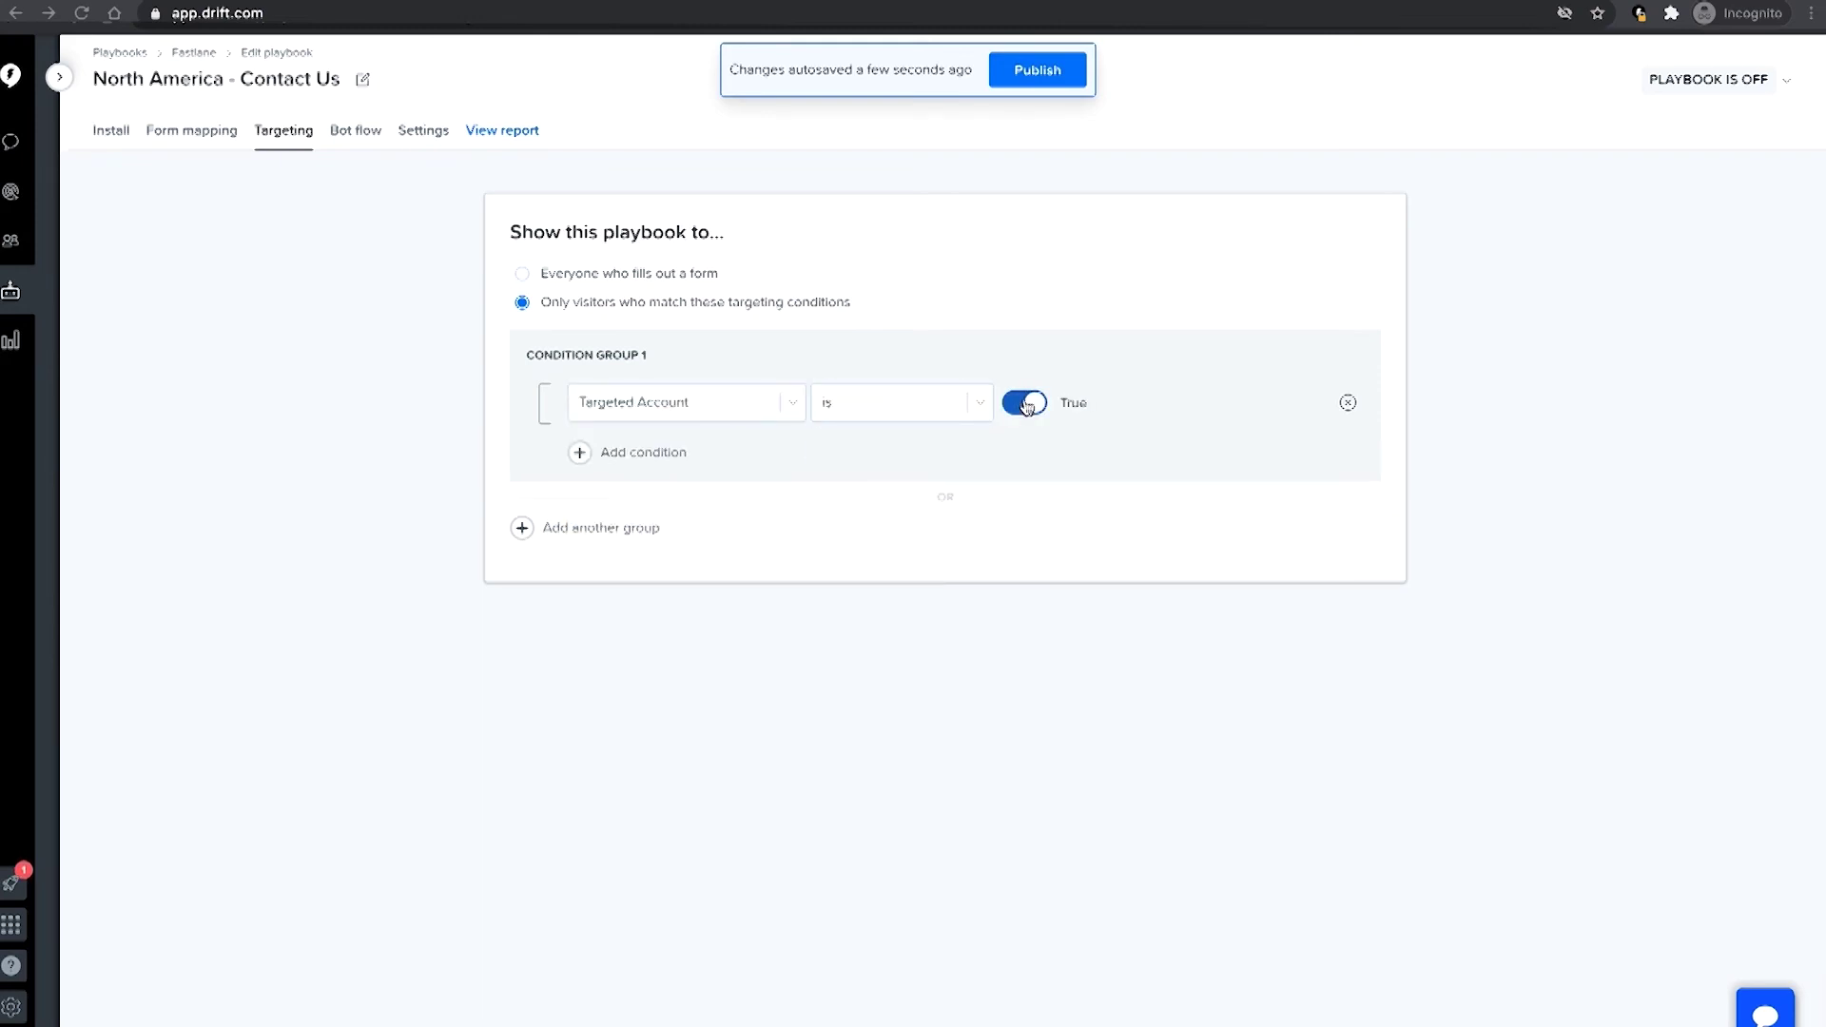
left_click(380, 143)
Step: Review the right-hand question node's response buttons in the bot flow without changes
scroll(1136, 479, "down", 3)
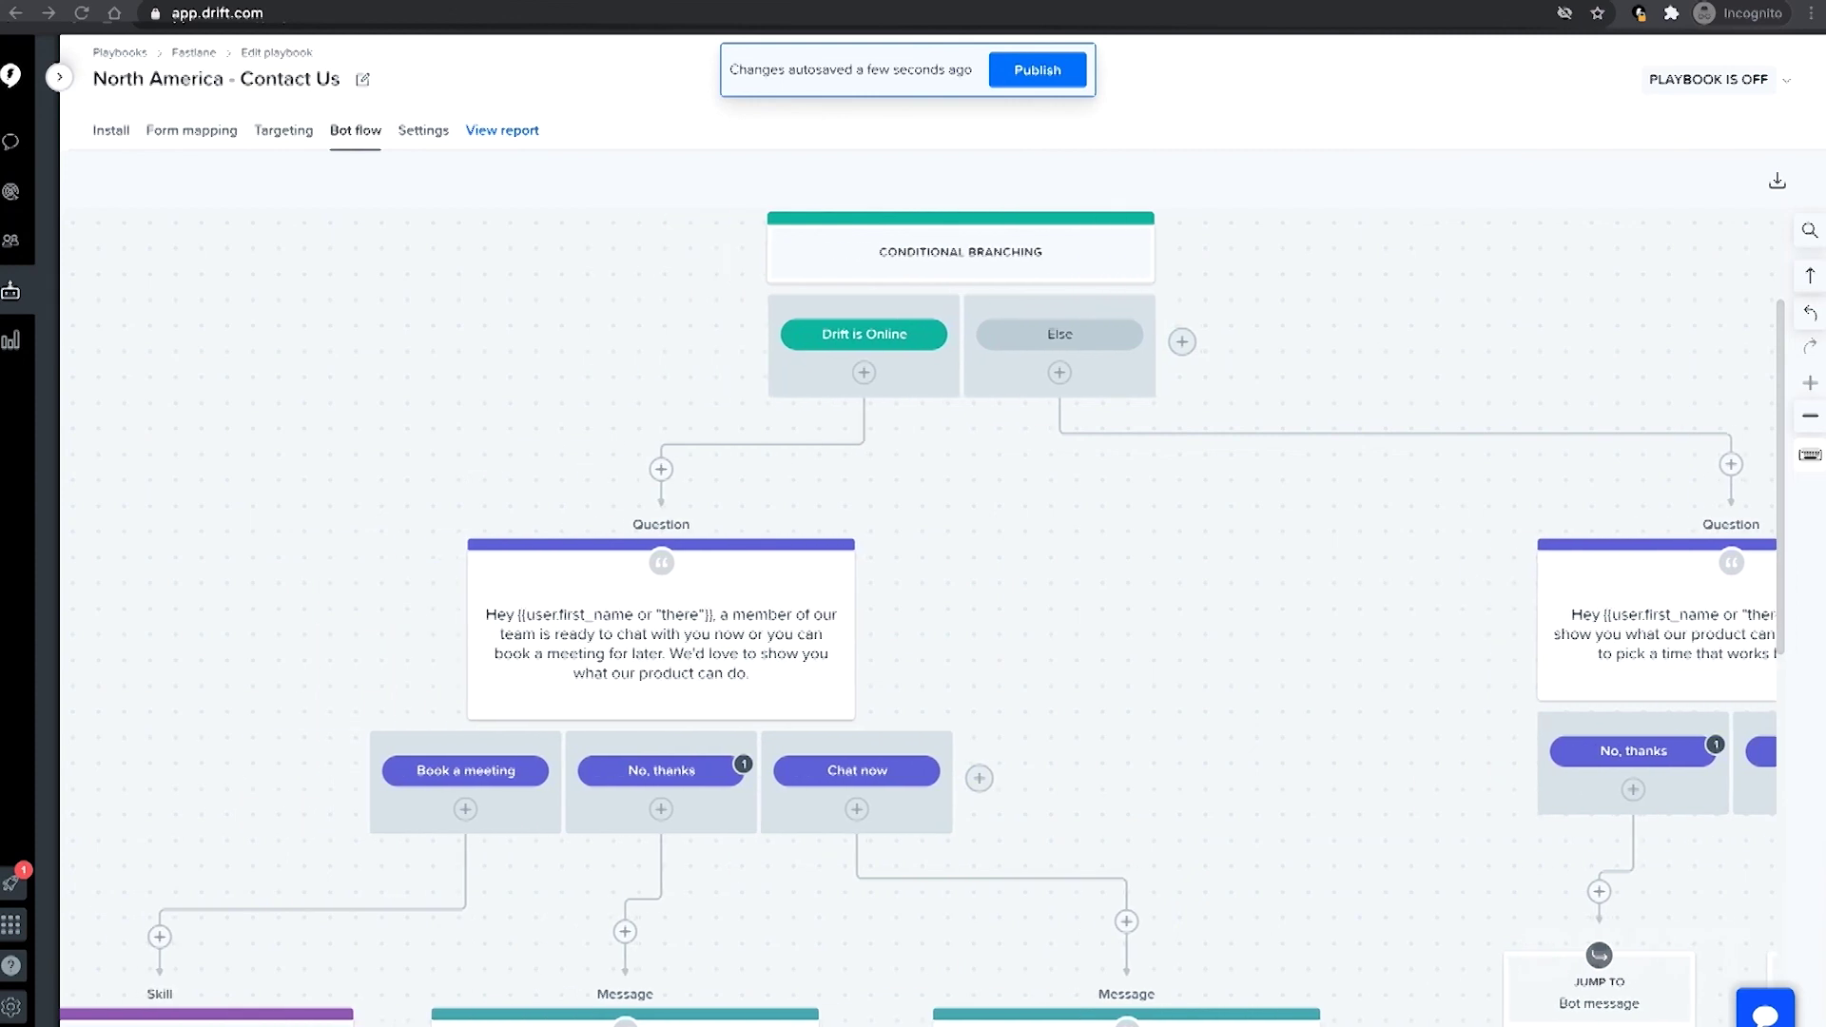
scroll(985, 927, "down", 6)
scroll(984, 927, "up", 8)
left_click(1664, 761)
left_click(549, 315)
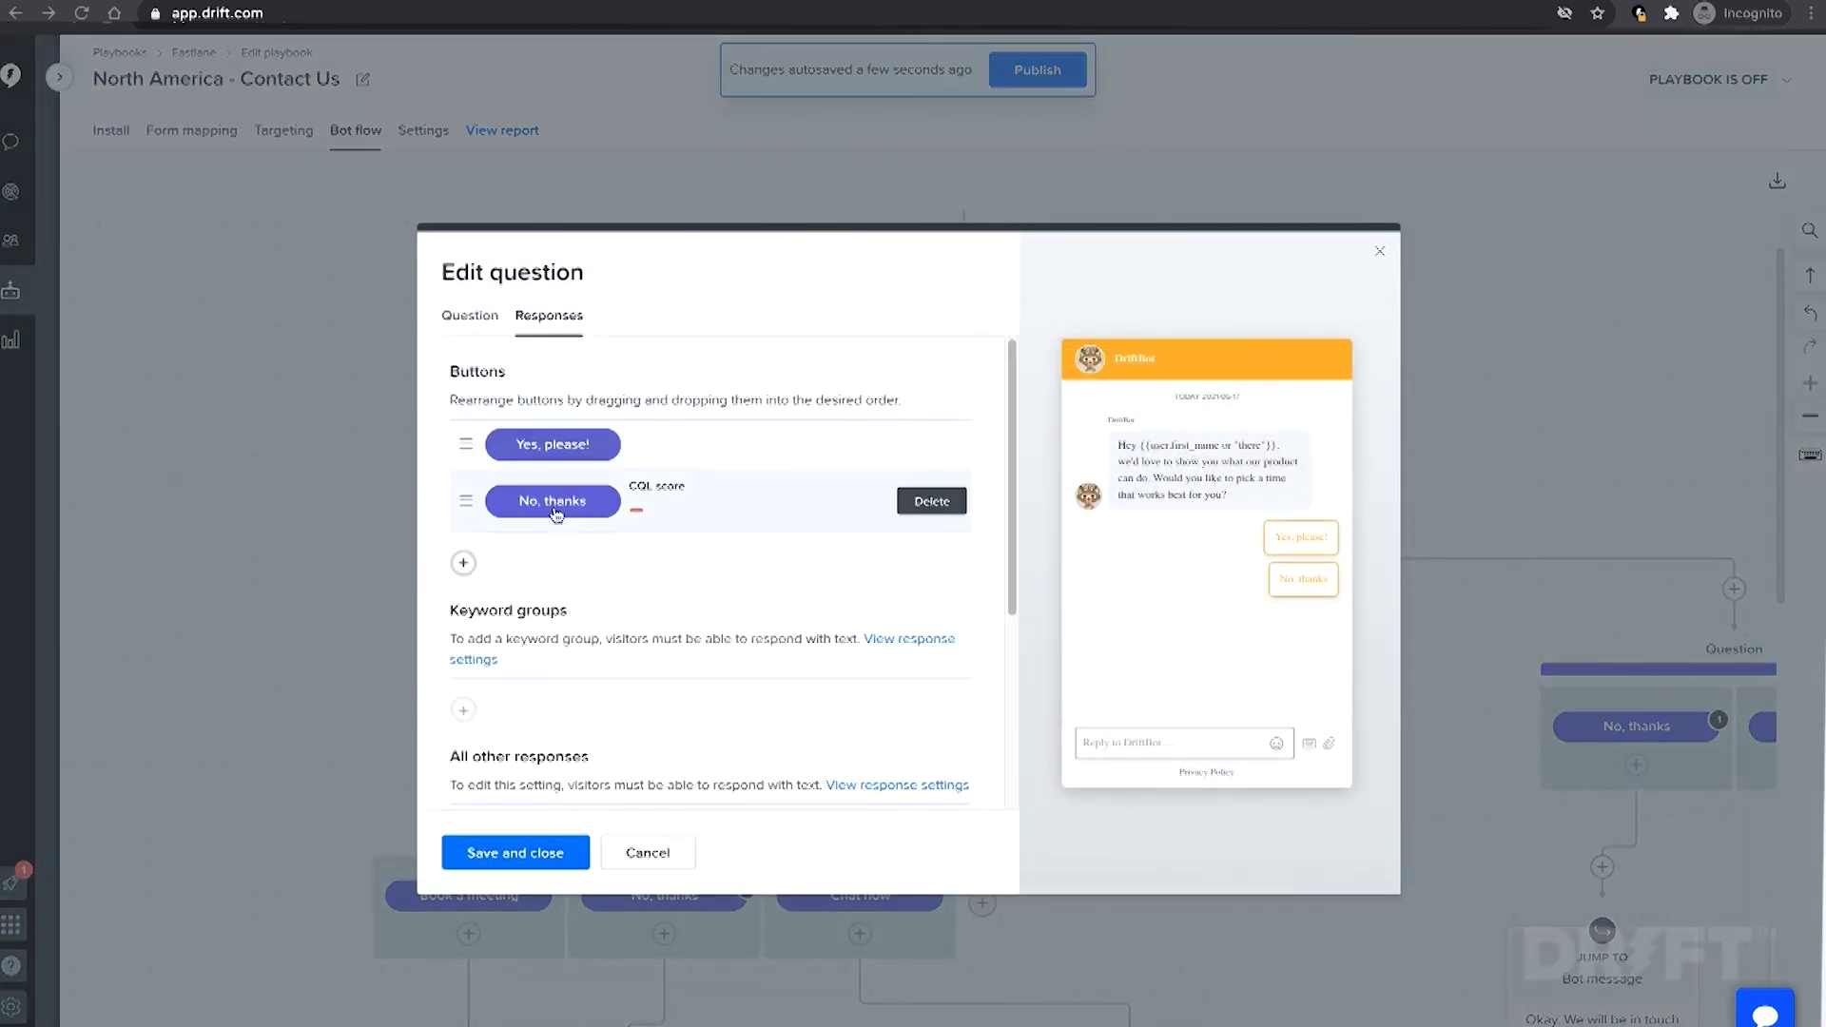
left_click(1380, 251)
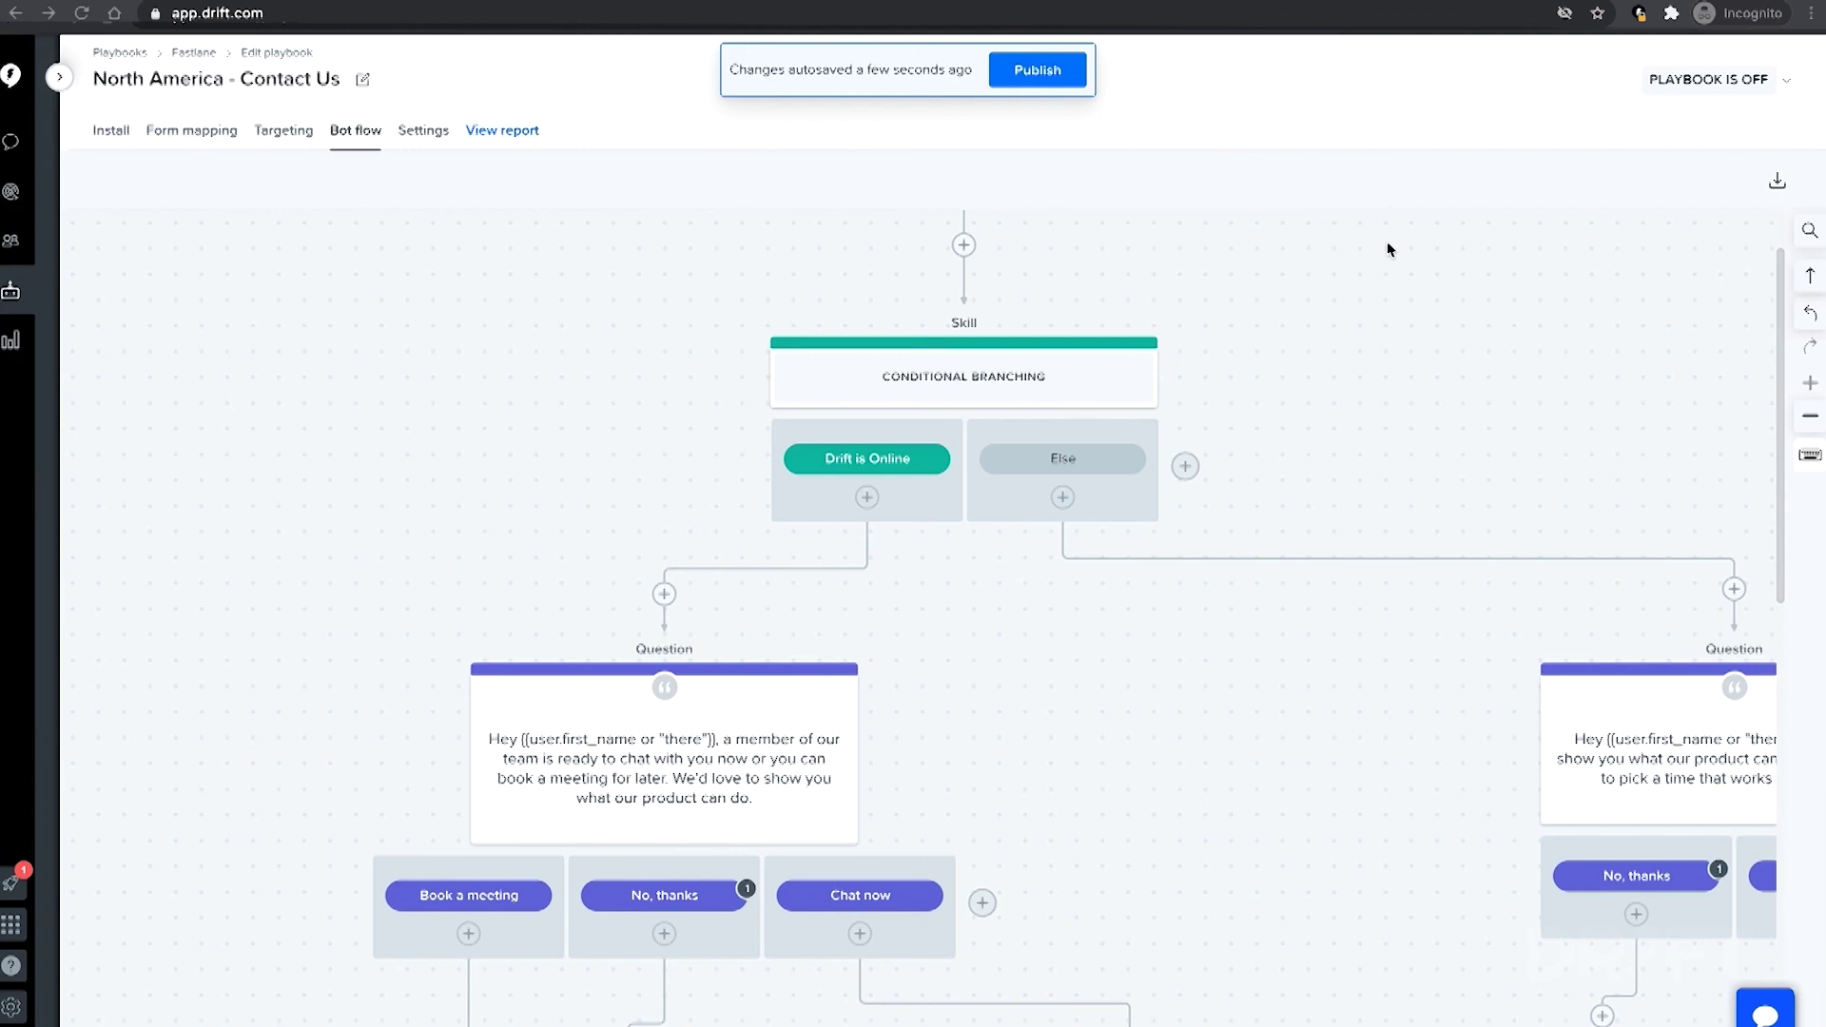
Step: Publish the autosaved changes, try turning the playbook on, and view its performance report
left_click(1046, 72)
left_click(1699, 86)
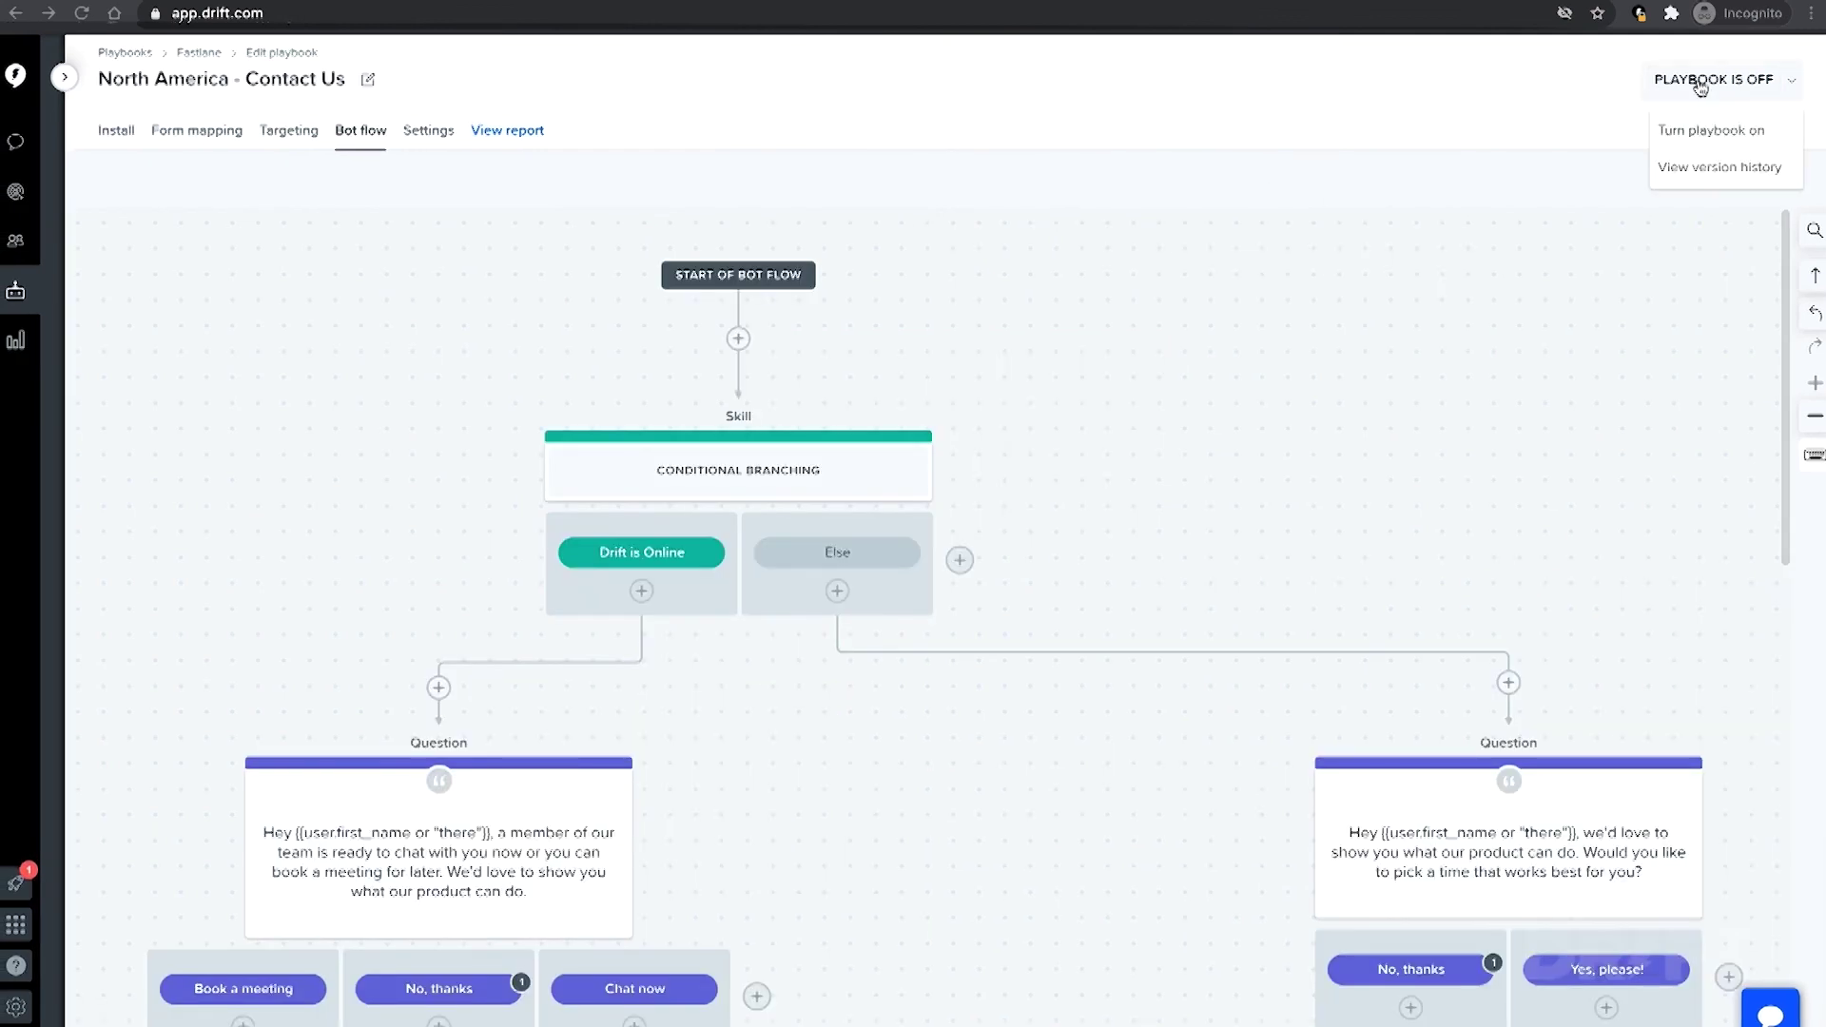
left_click(1695, 133)
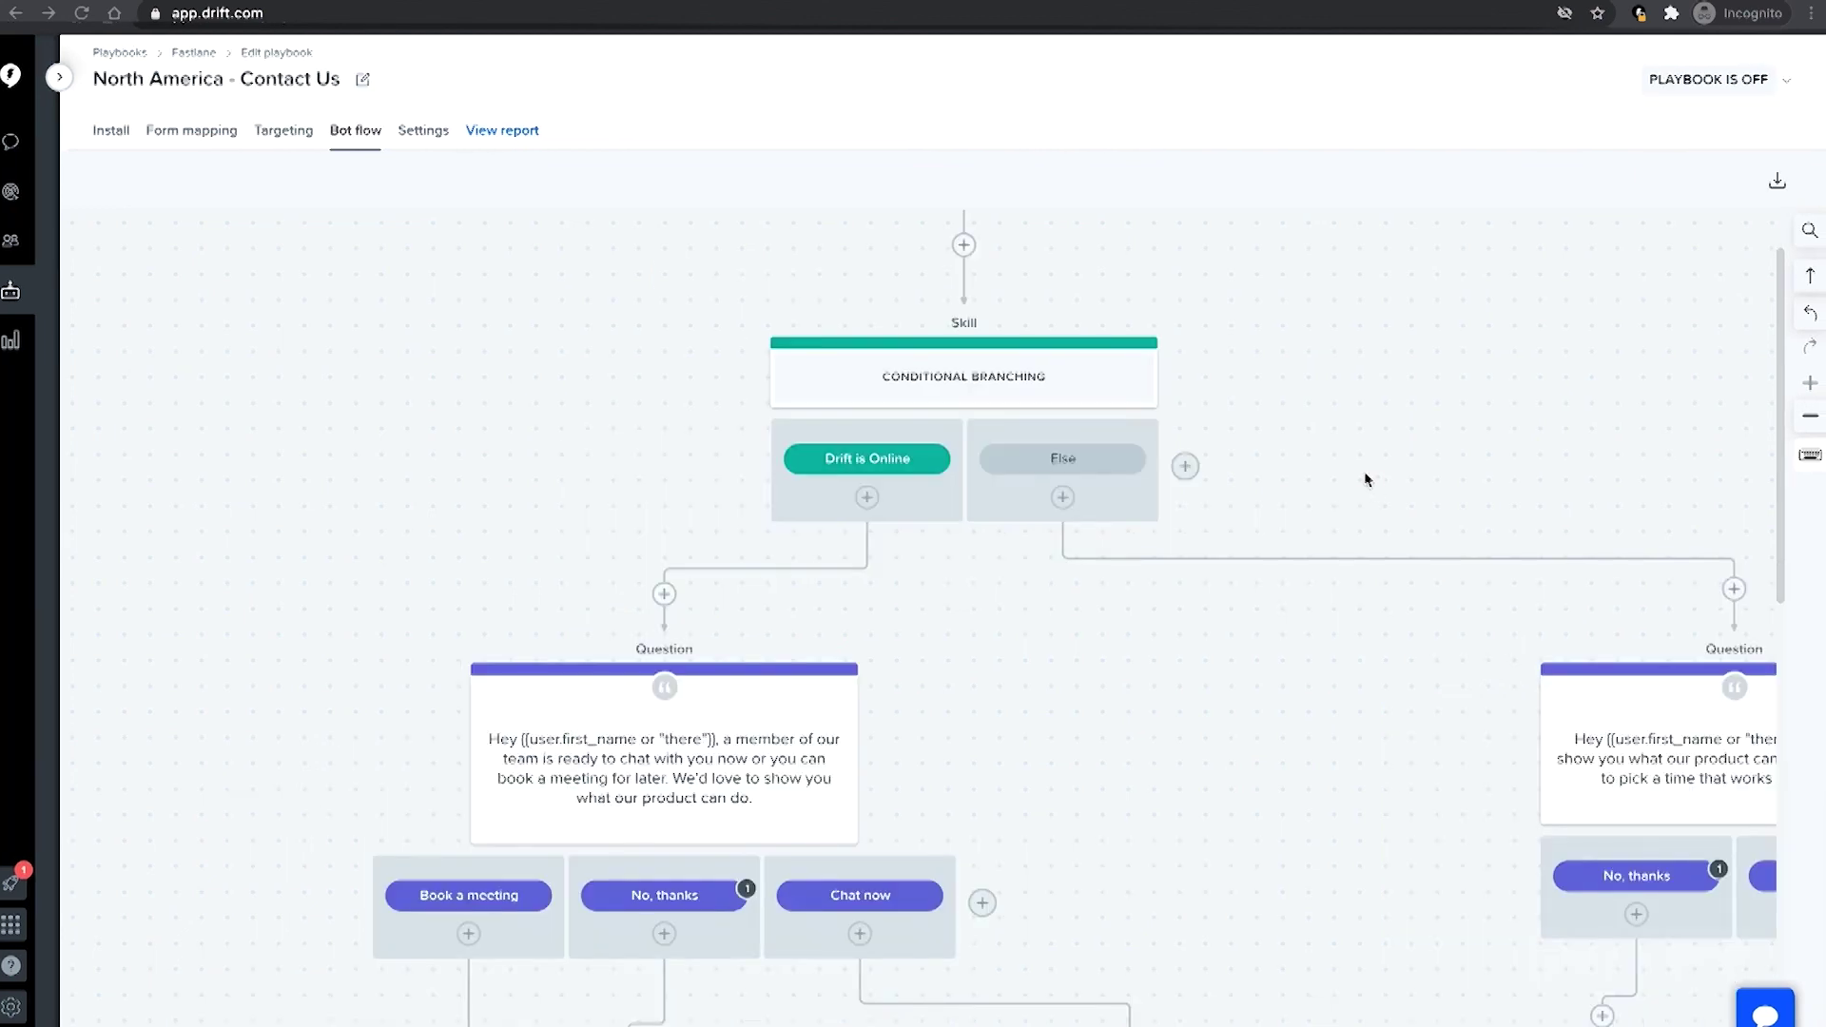
left_click(522, 134)
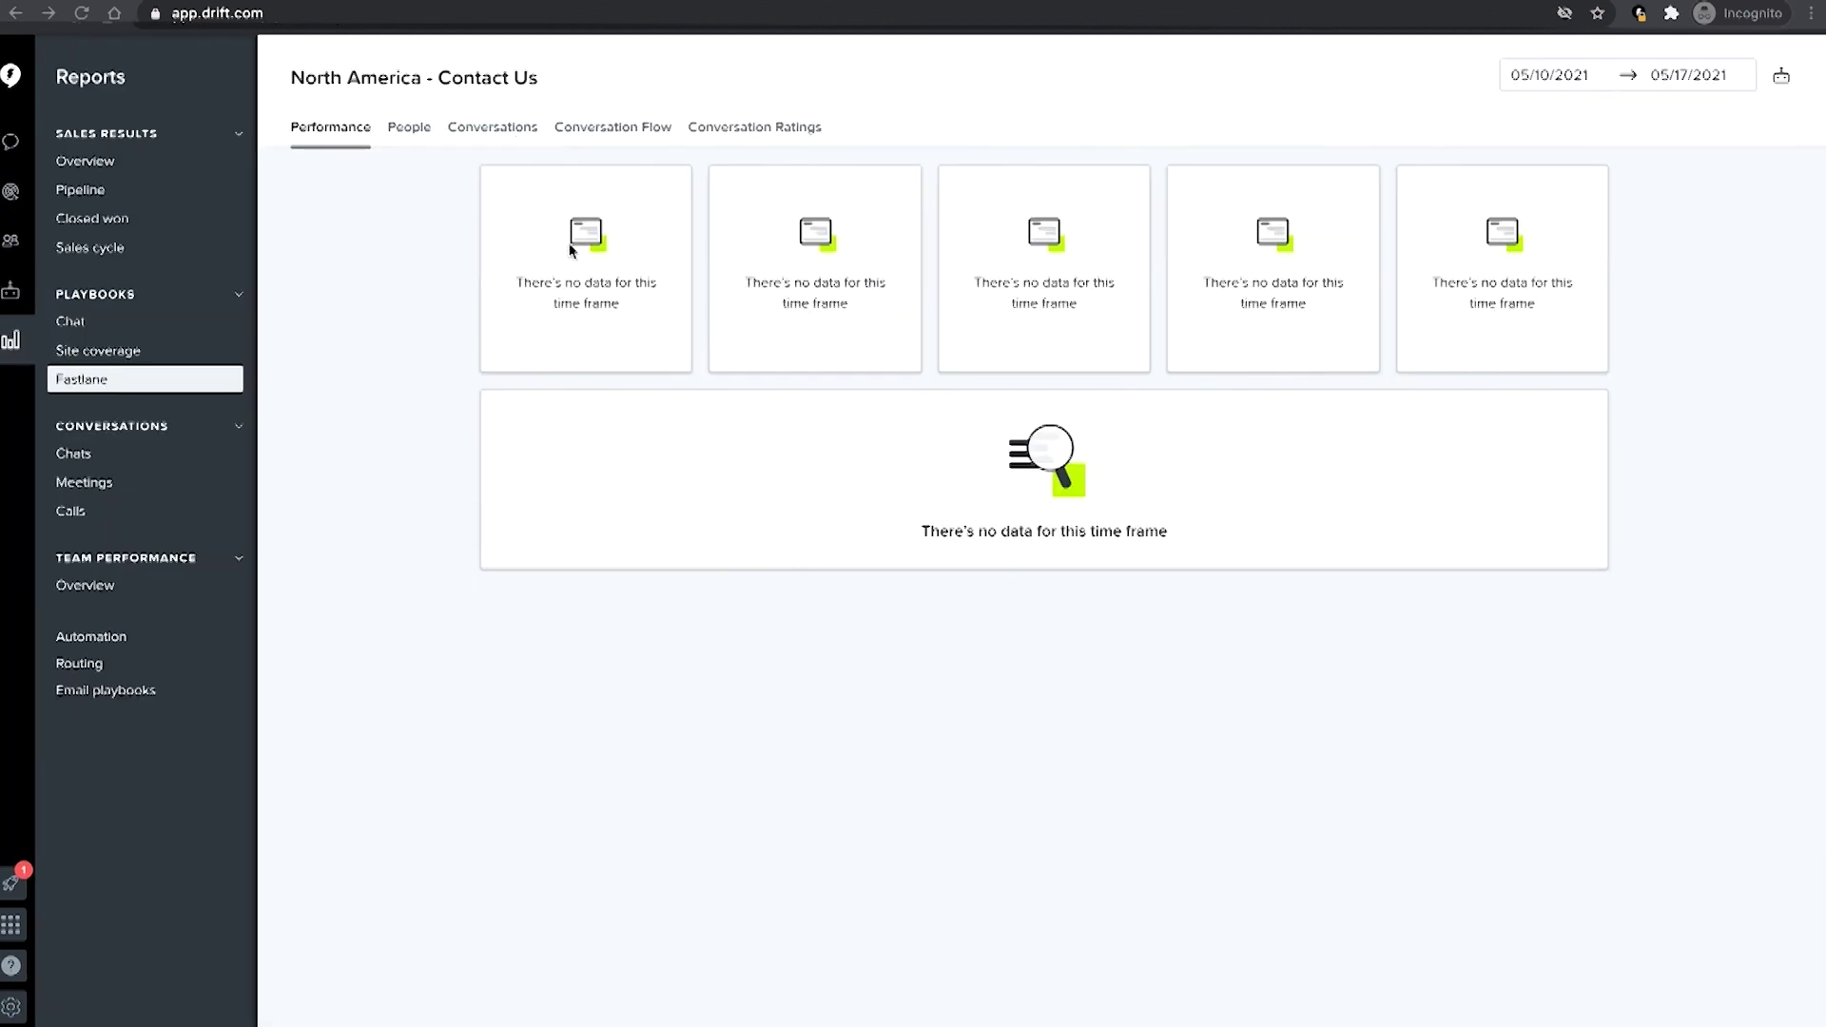